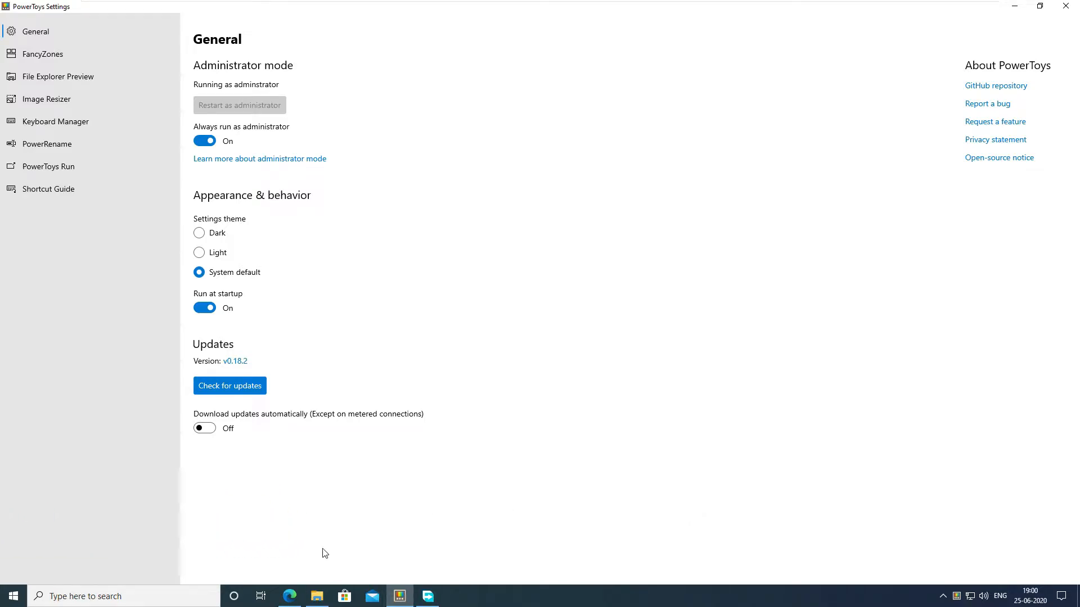
# Step: Open the PowerToys settings from the system tray in a maximized window and turn on automatic update downloads
pyautogui.click(289, 597)
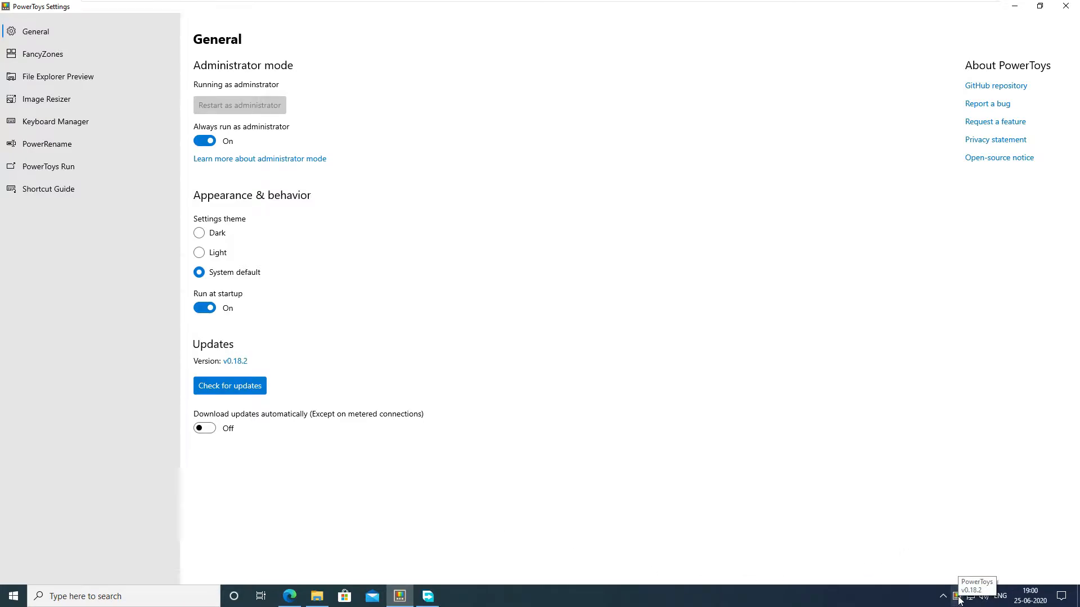
pyautogui.rightClick(956, 597)
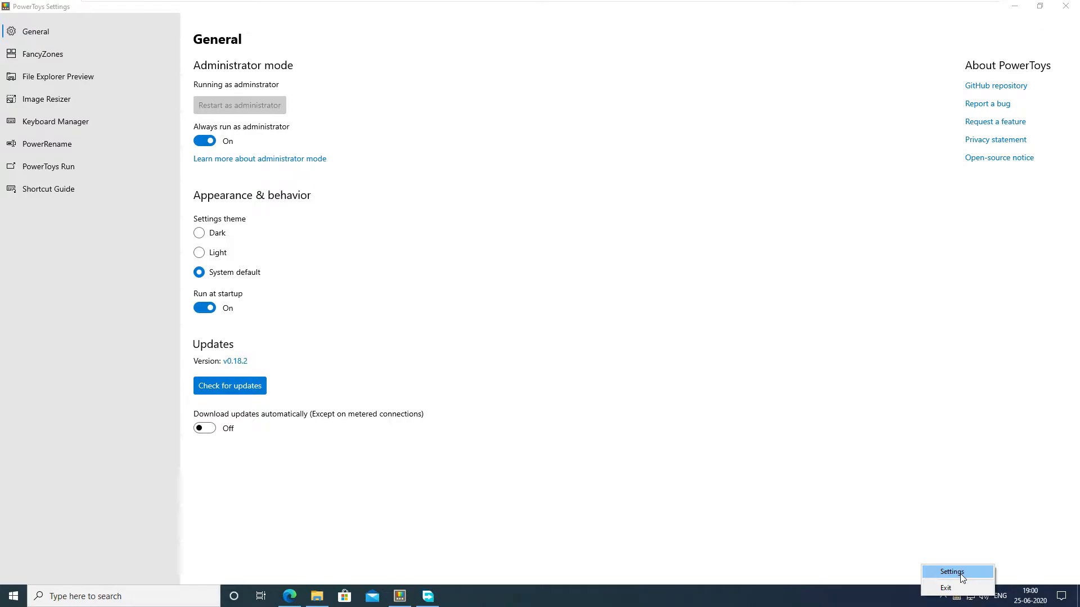
pyautogui.click(959, 573)
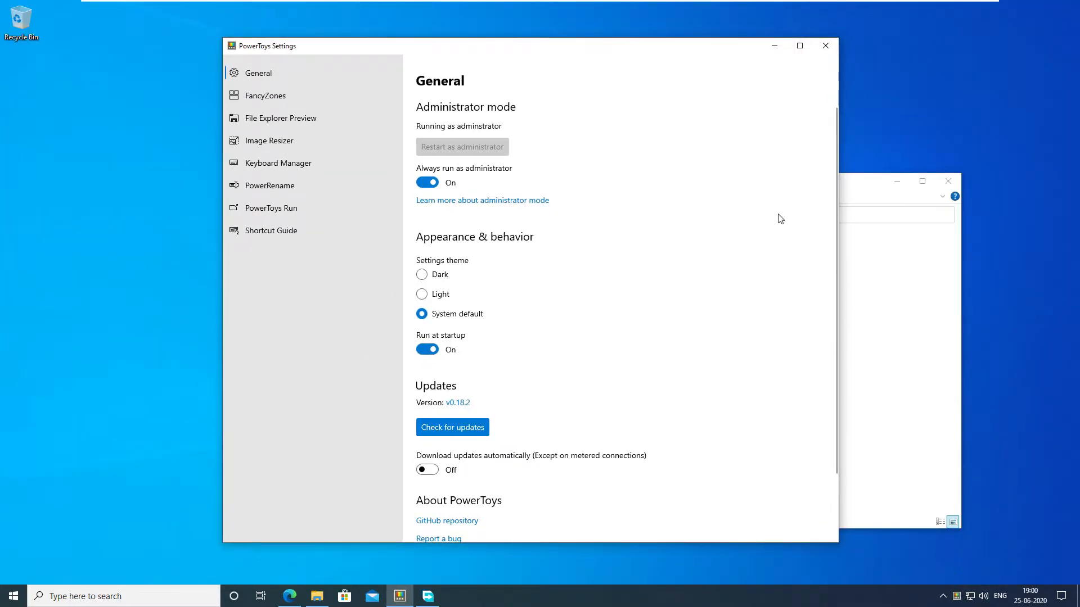
pyautogui.click(800, 46)
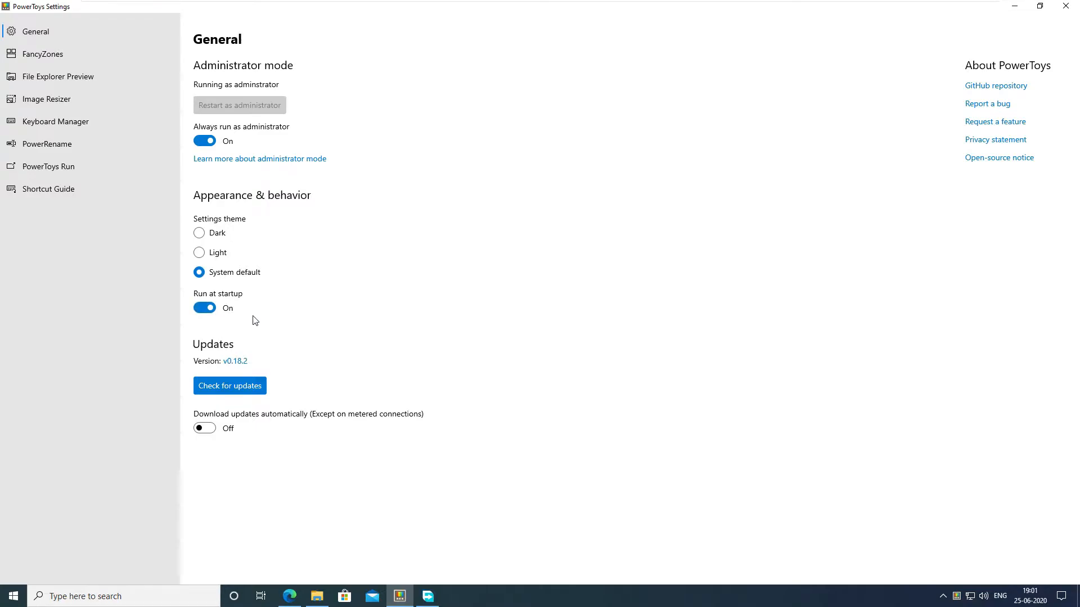
pyautogui.click(206, 429)
# Step: Launch the FancyZones editor and start creating a new custom layout
pyautogui.click(66, 50)
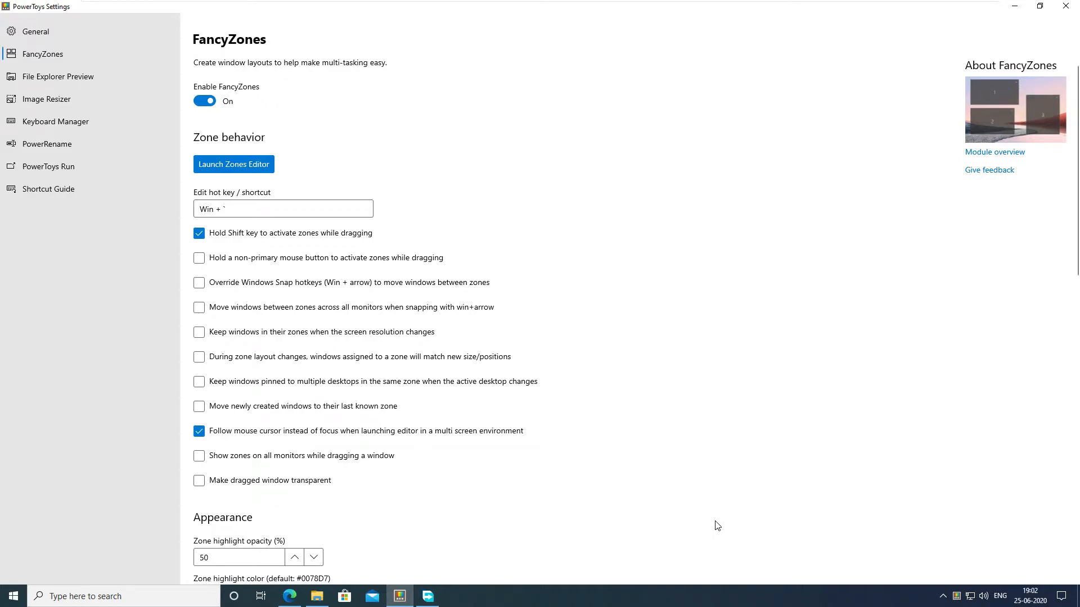
pyautogui.click(242, 172)
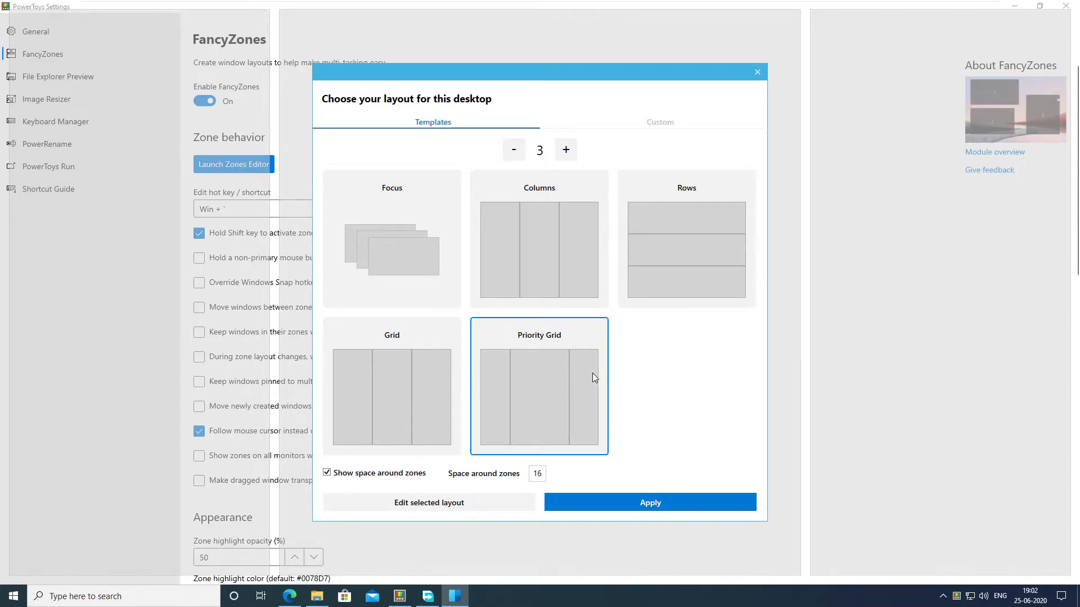
pyautogui.click(671, 131)
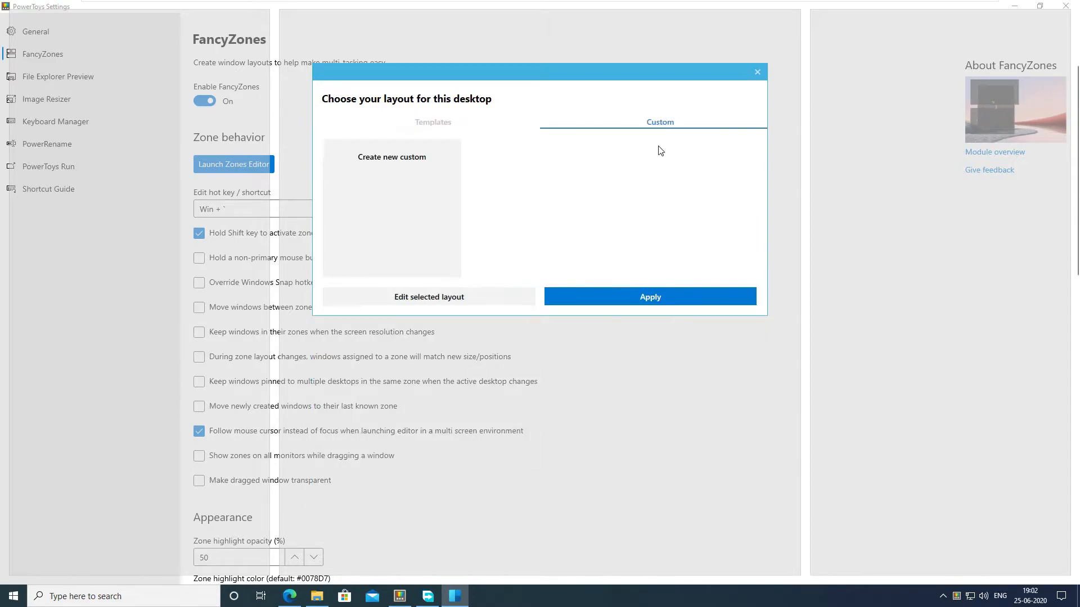
pyautogui.click(399, 189)
pyautogui.click(438, 296)
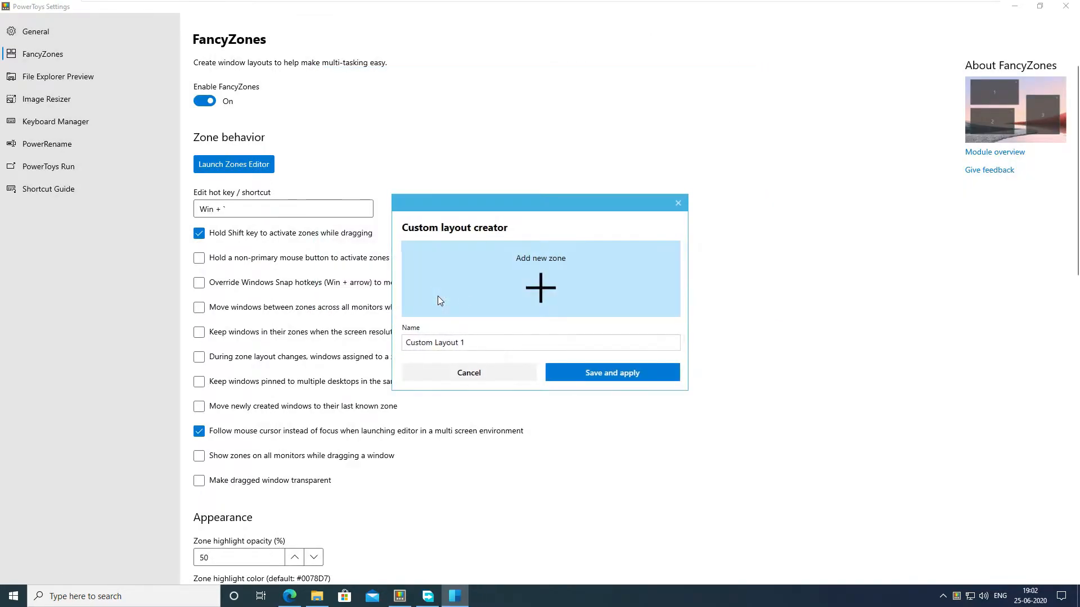
# Step: Add two zones: a smaller one in the desktop's upper-left corner and a larger one filling the upper right beside it
pyautogui.click(523, 281)
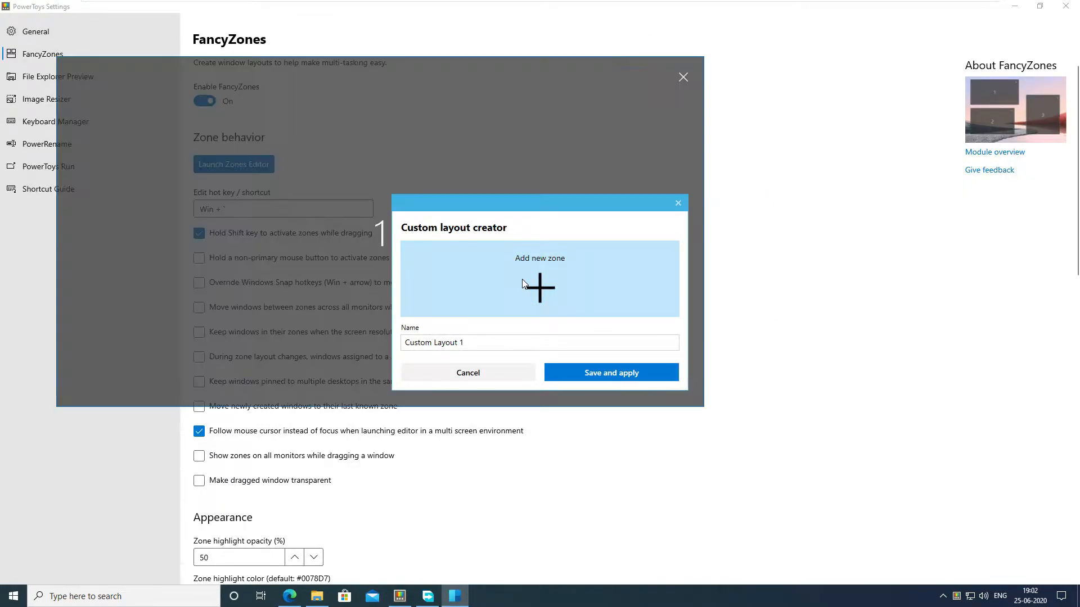
pyautogui.moveTo(294, 75); pyautogui.dragTo(243, 20)
pyautogui.moveTo(457, 206); pyautogui.dragTo(739, 261)
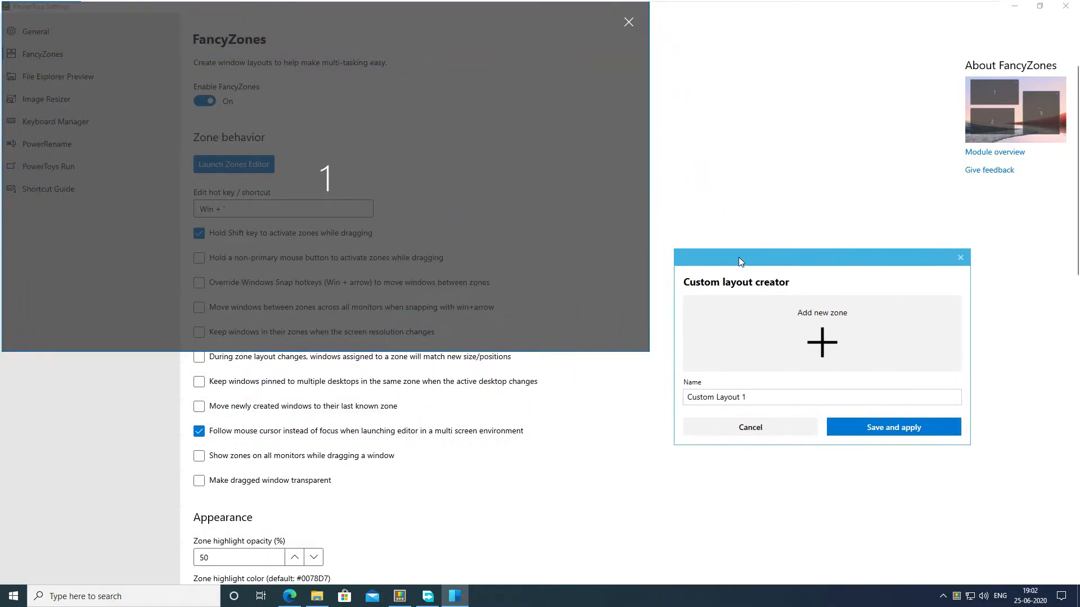
pyautogui.moveTo(650, 352); pyautogui.dragTo(431, 280)
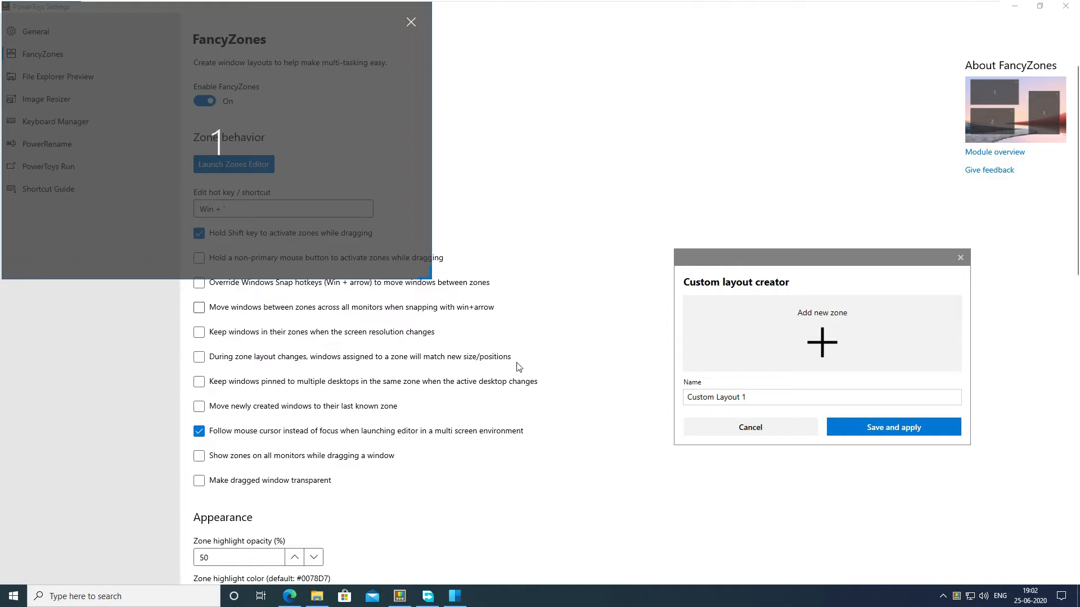
pyautogui.click(864, 345)
pyautogui.moveTo(421, 120); pyautogui.dragTo(786, 17)
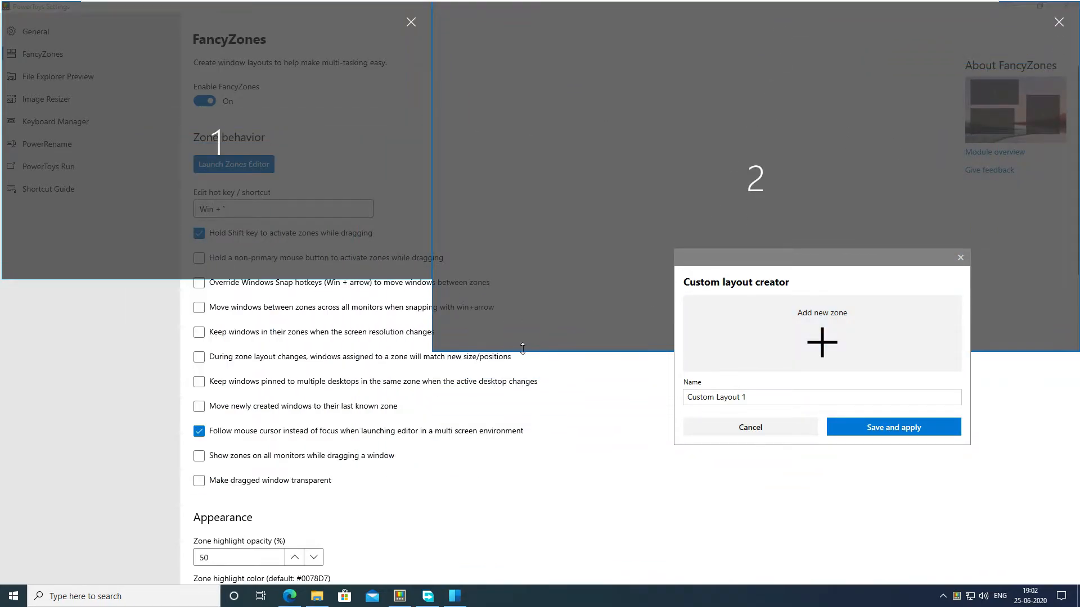
# Step: Add a third zone in the lower-left corner, resized to fit directly below the first zone at the same width
pyautogui.click(821, 337)
pyautogui.moveTo(427, 338); pyautogui.dragTo(260, 404)
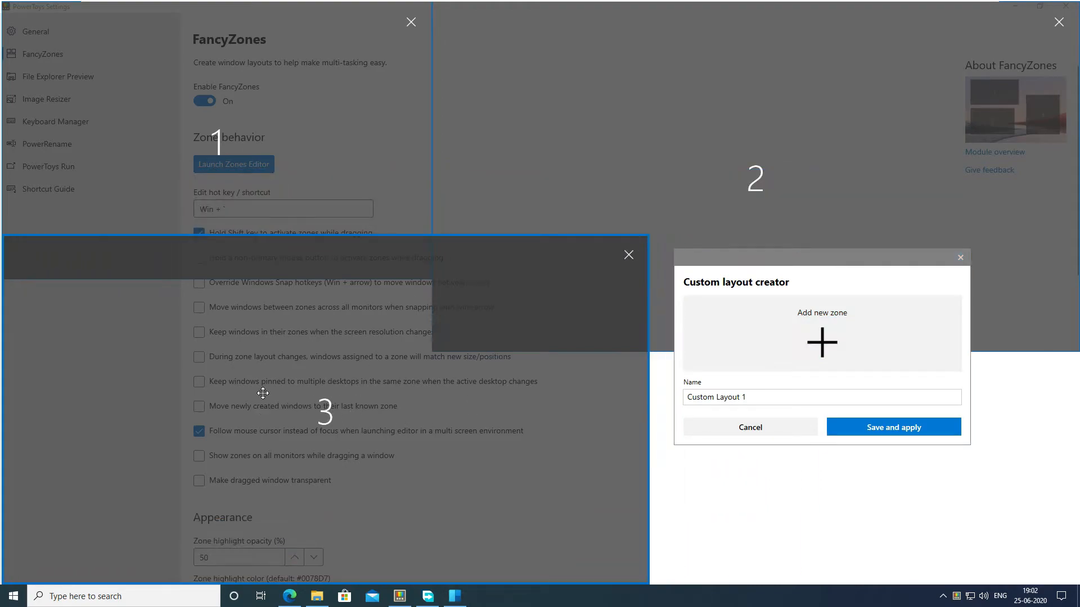
pyautogui.moveTo(272, 239); pyautogui.dragTo(270, 281)
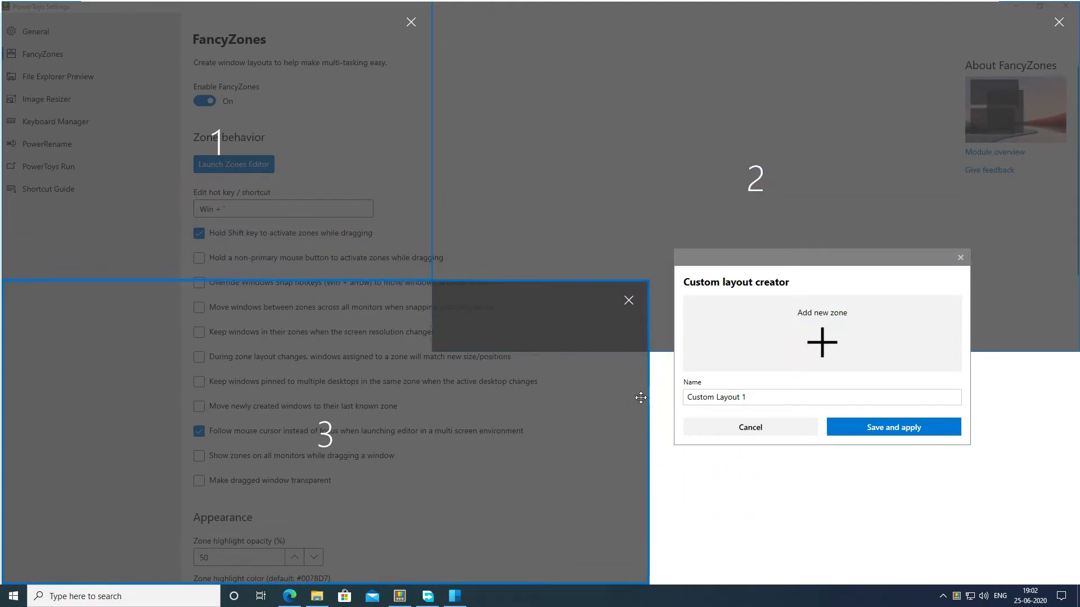
pyautogui.moveTo(647, 399); pyautogui.dragTo(433, 398)
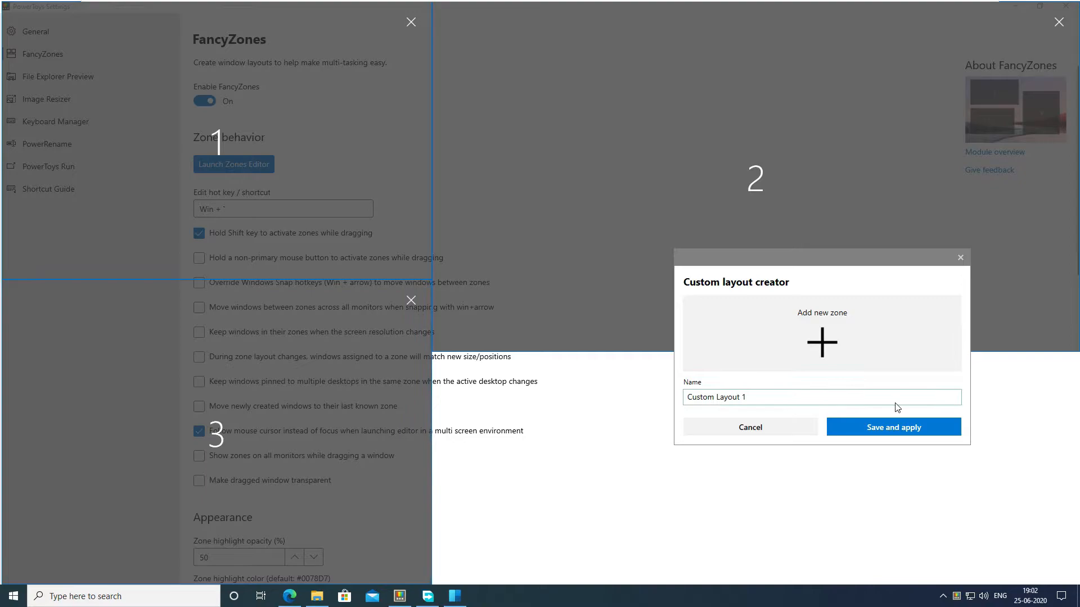
# Step: Add a fourth zone filling the lower-right area, with its upper edge meeting the bottom of the second zone
pyautogui.click(781, 352)
pyautogui.moveTo(574, 371); pyautogui.dragTo(793, 460)
pyautogui.moveTo(437, 243); pyautogui.dragTo(433, 354)
pyautogui.moveTo(761, 260); pyautogui.dragTo(692, 172)
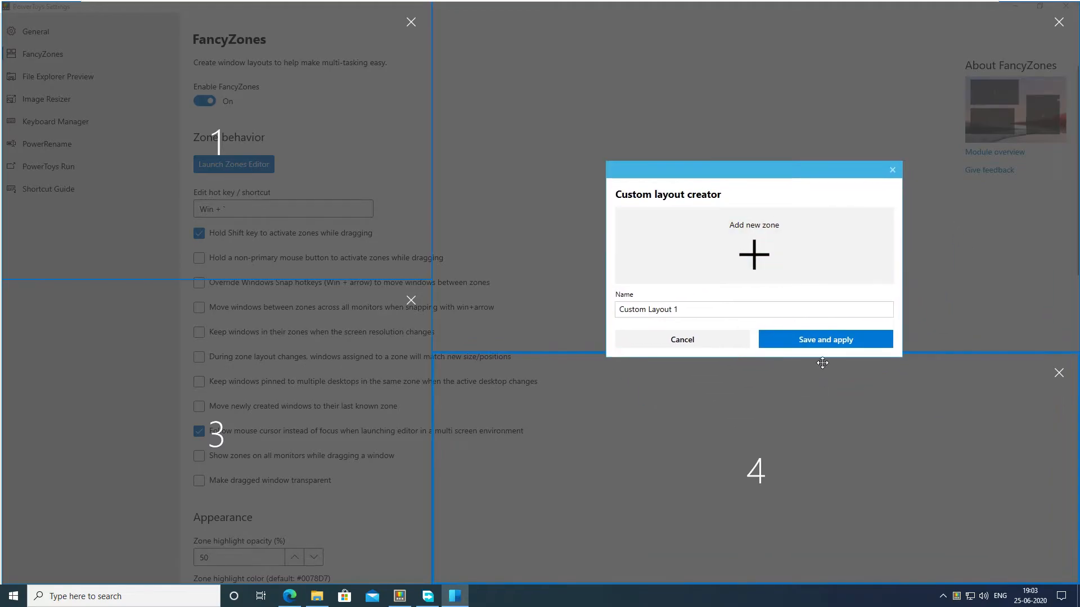
# Step: Save the layout as Custom Layout 1 and apply it to the desktop from the zones editor
pyautogui.click(819, 341)
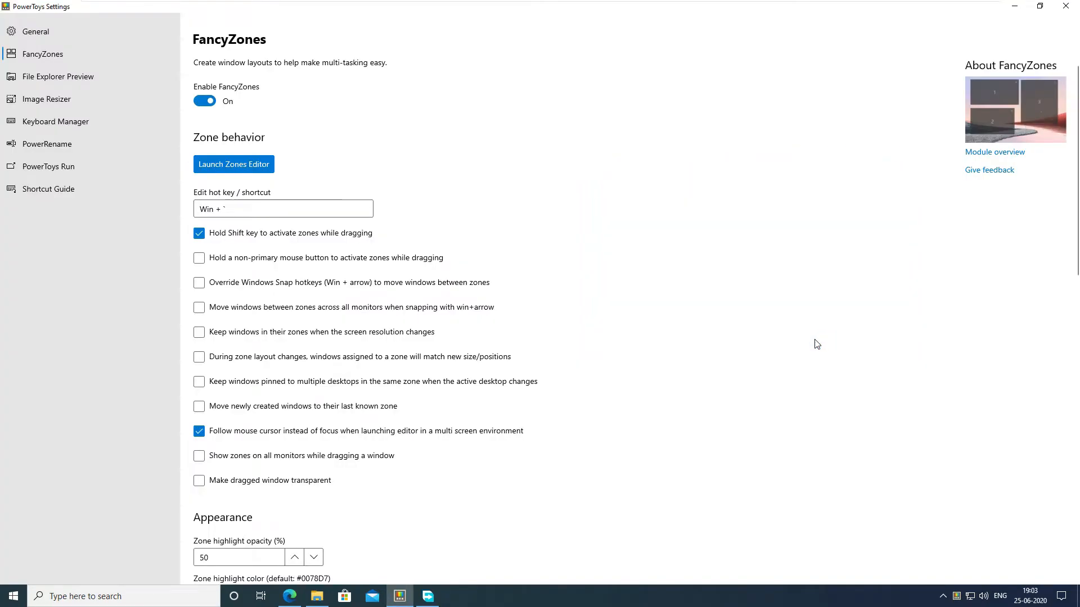
pyautogui.click(211, 167)
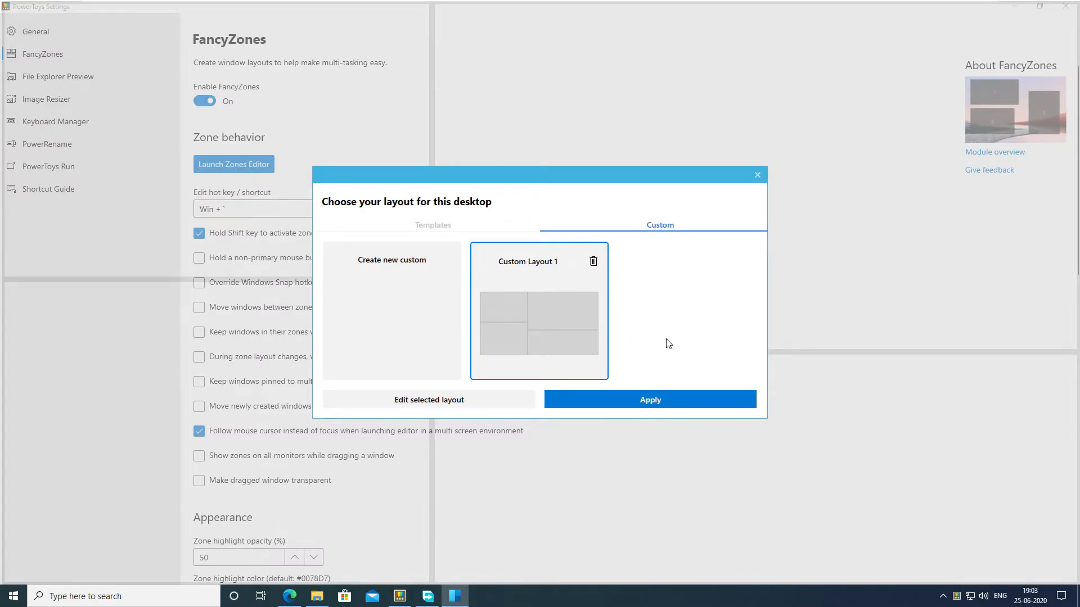
pyautogui.click(676, 403)
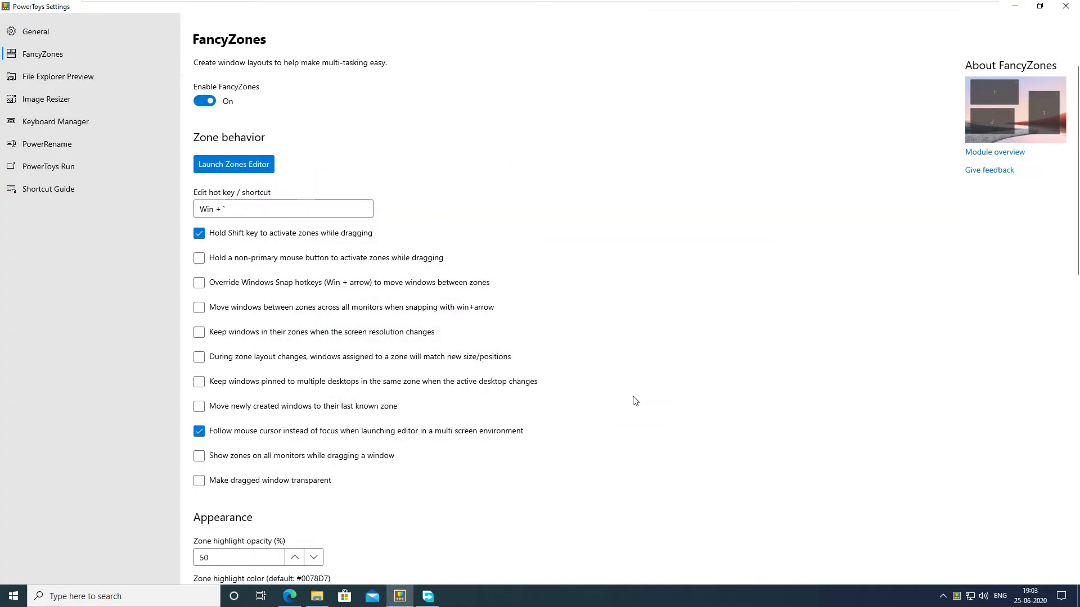
# Step: Snap the PowerToys Settings window into the upper-right zone of the custom layout and move it back out over the desktop
pyautogui.moveTo(115, 10); pyautogui.dragTo(612, 99)
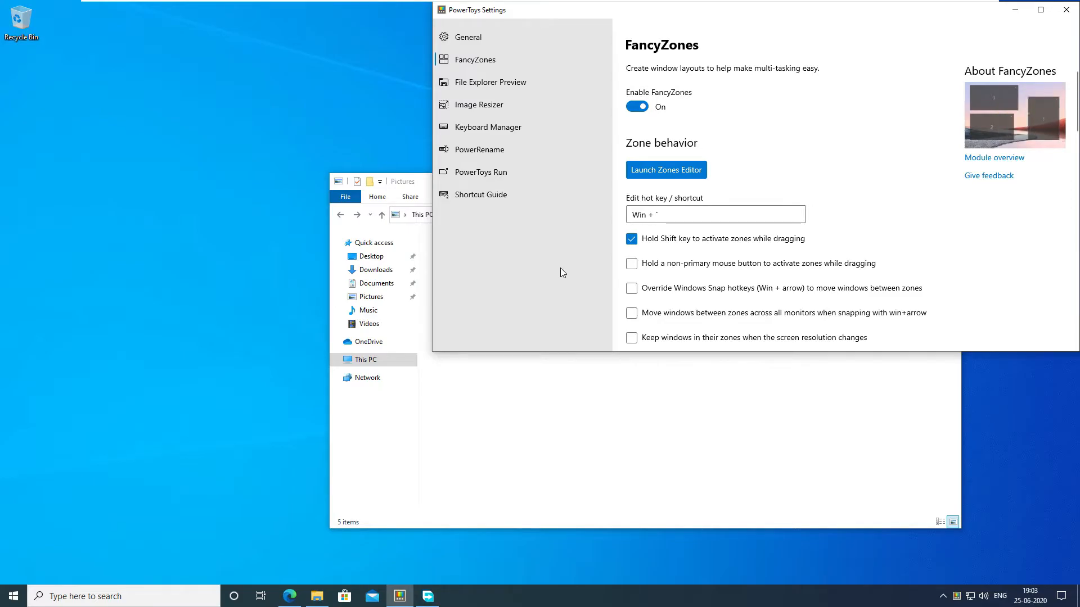
pyautogui.moveTo(580, 15); pyautogui.dragTo(301, 91)
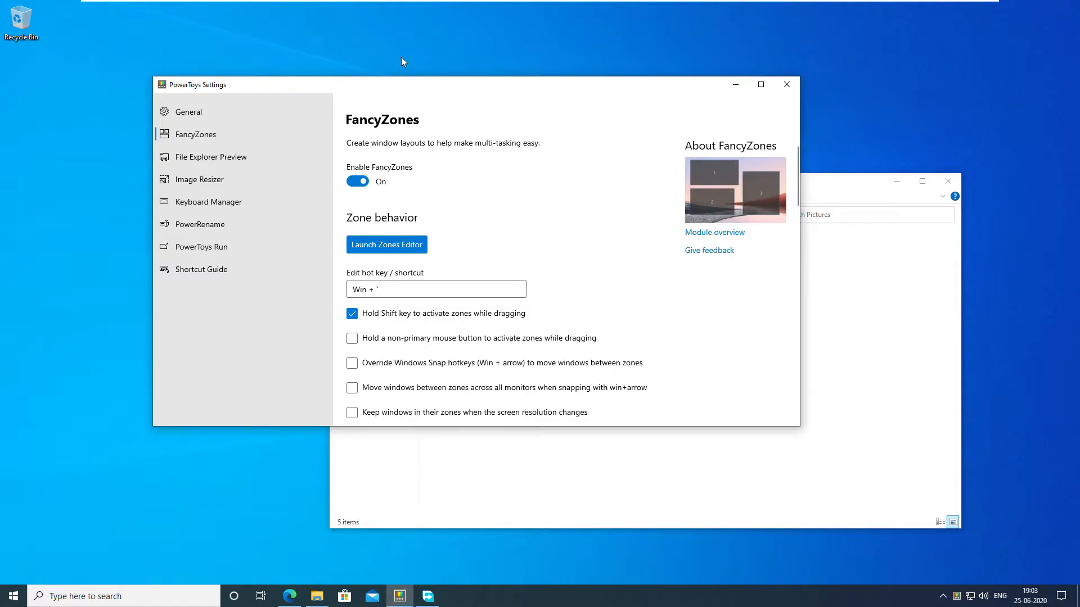
pyautogui.moveTo(398, 95); pyautogui.dragTo(0, 150)
pyautogui.click(533, 277)
pyautogui.press('super+Down')
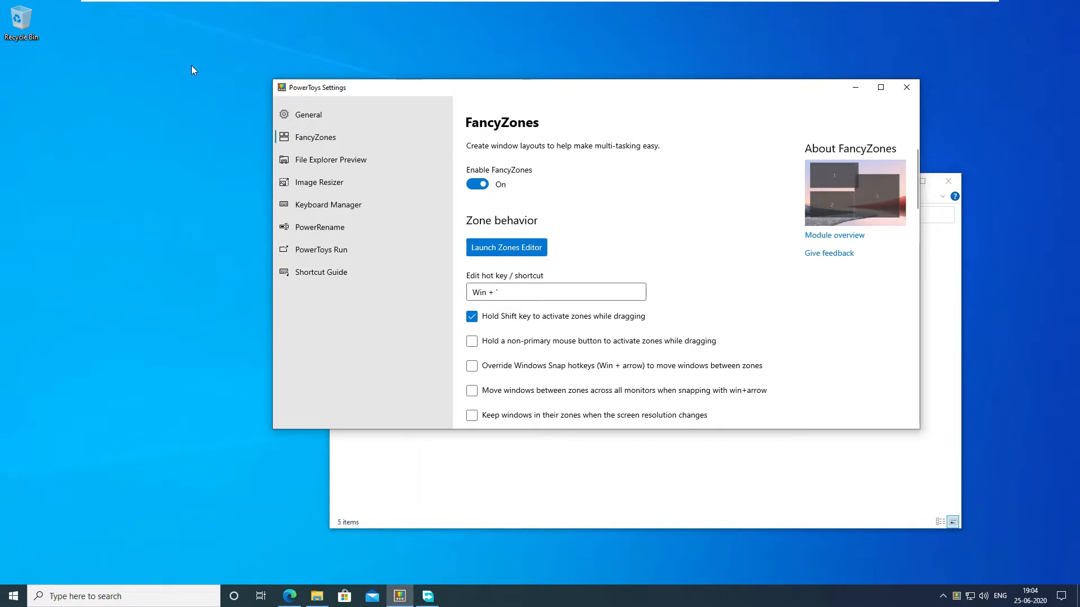
# Step: Maximize the settings window and review the FancyZones behavior, appearance and excluded apps options
pyautogui.scroll(-1, 713, 246)
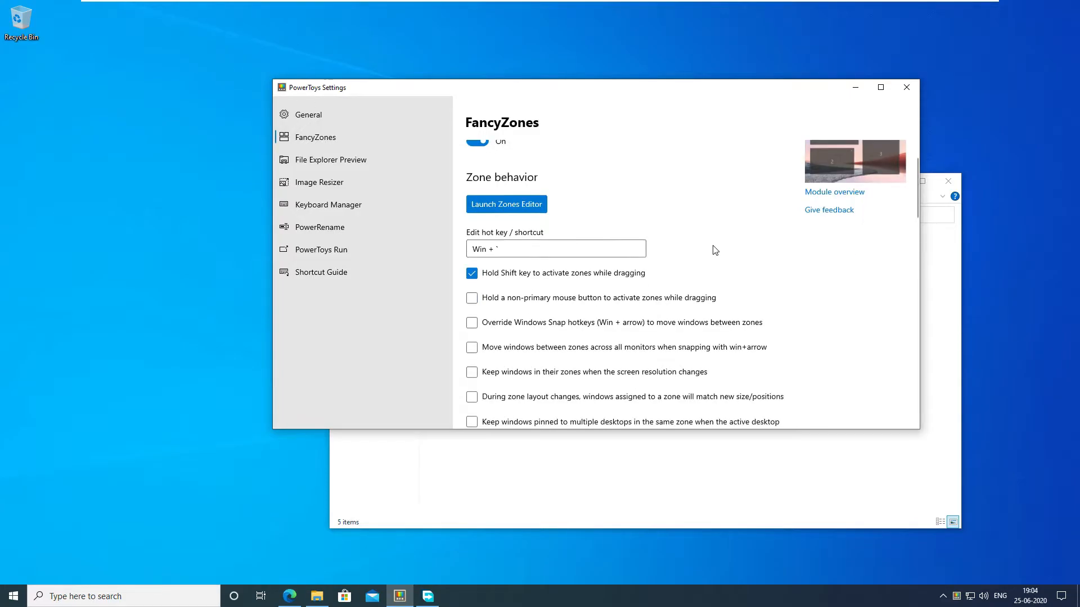
pyautogui.doubleClick(682, 91)
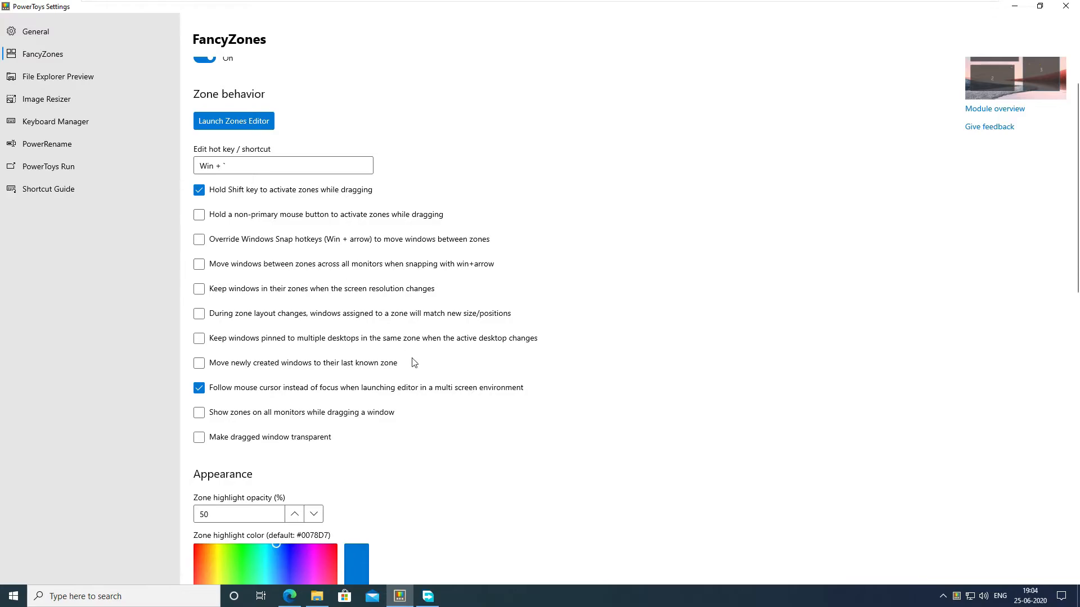
pyautogui.scroll(-5, 405, 360)
pyautogui.scroll(-10, 405, 367)
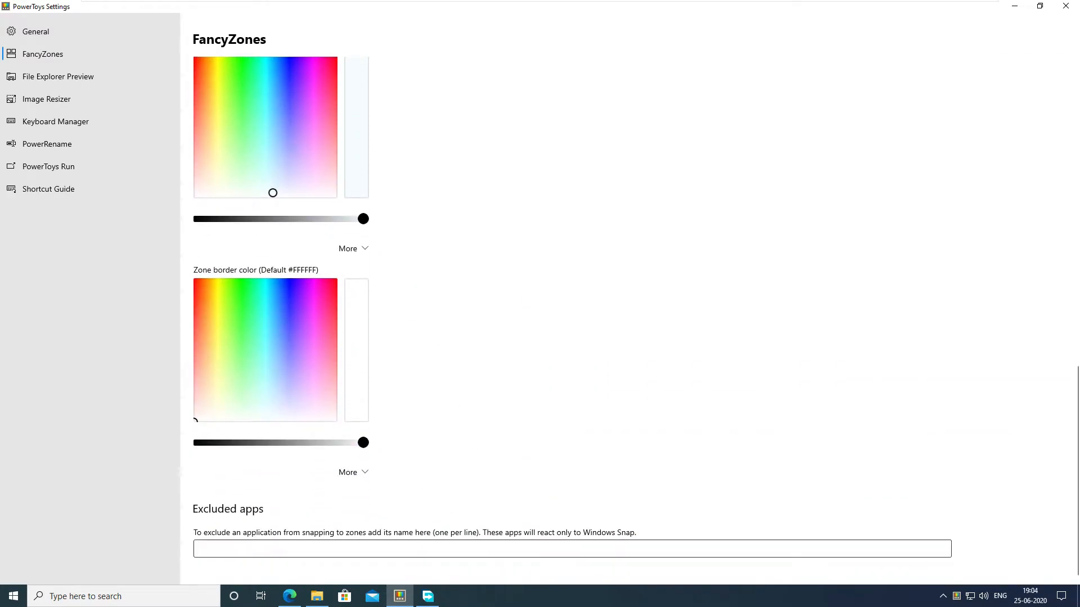
pyautogui.scroll(15, 490, 510)
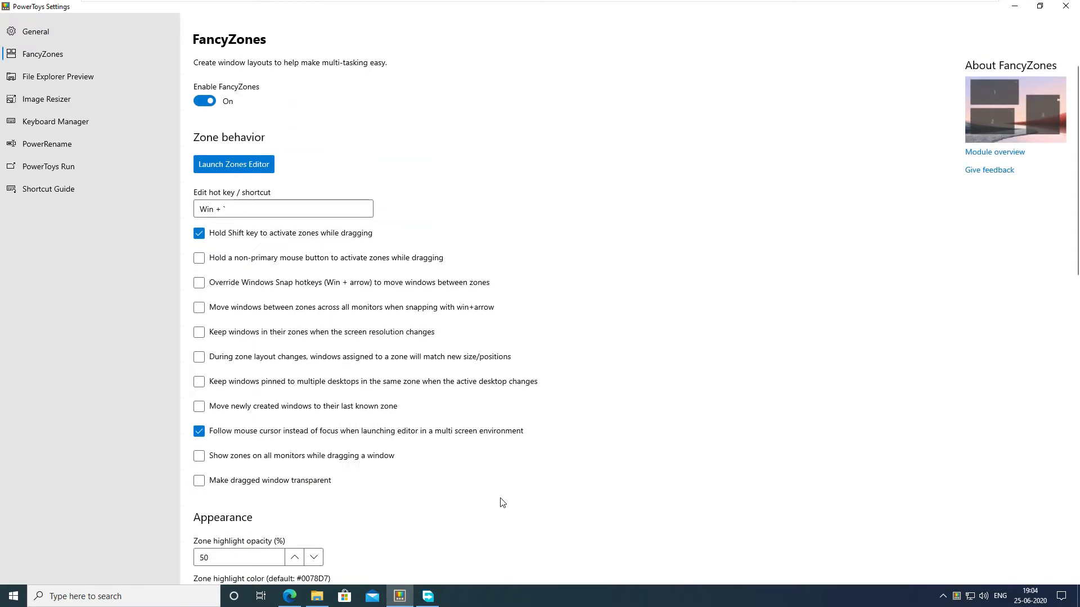
# Step: Open the File Explorer Preview settings, switch to the Downloads folder in File Explorer and show its preview pane
pyautogui.click(45, 75)
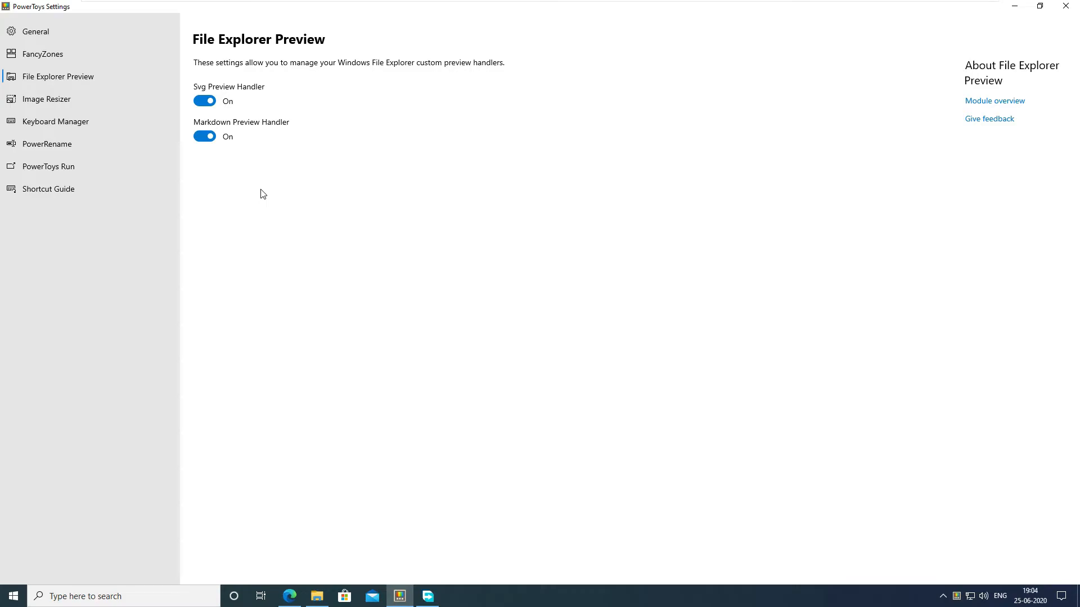
pyautogui.click(317, 596)
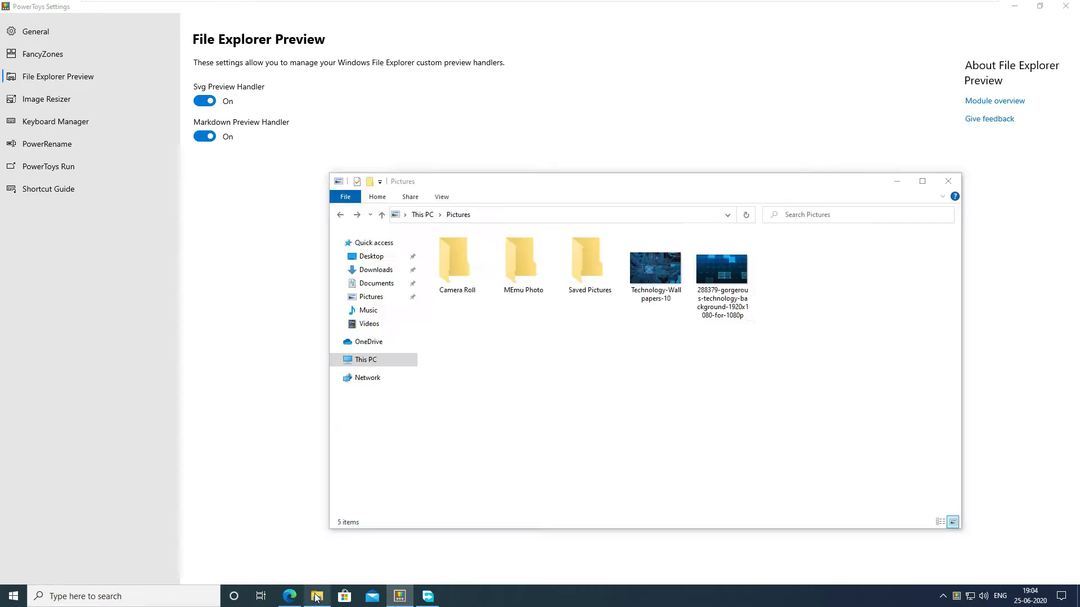
pyautogui.click(384, 273)
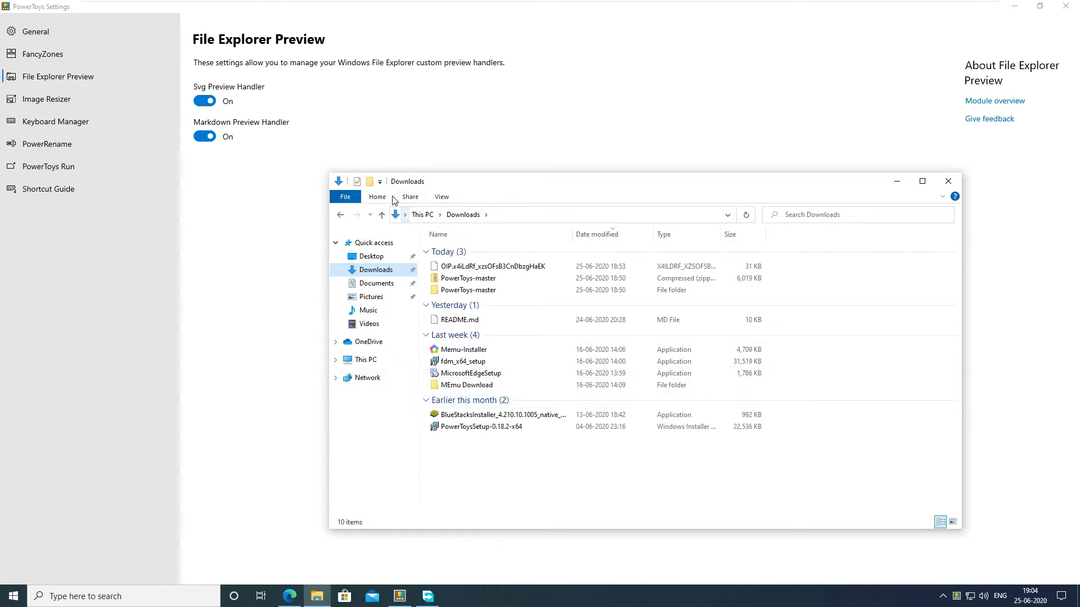
pyautogui.click(431, 196)
pyautogui.click(400, 219)
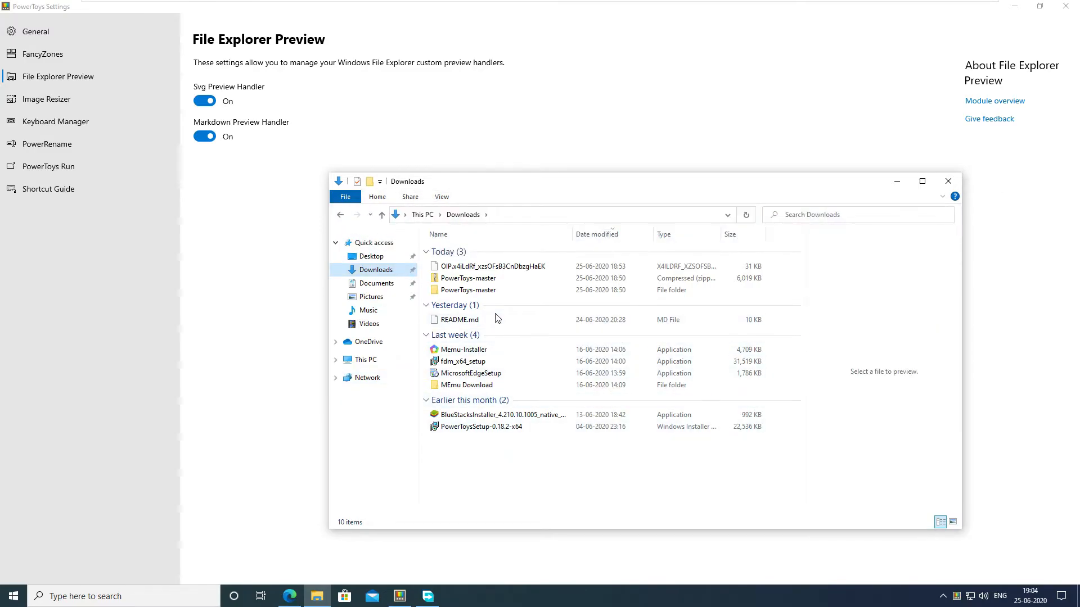
# Step: Preview the contents of README.md in the Downloads folder and hide the preview pane
pyautogui.click(470, 321)
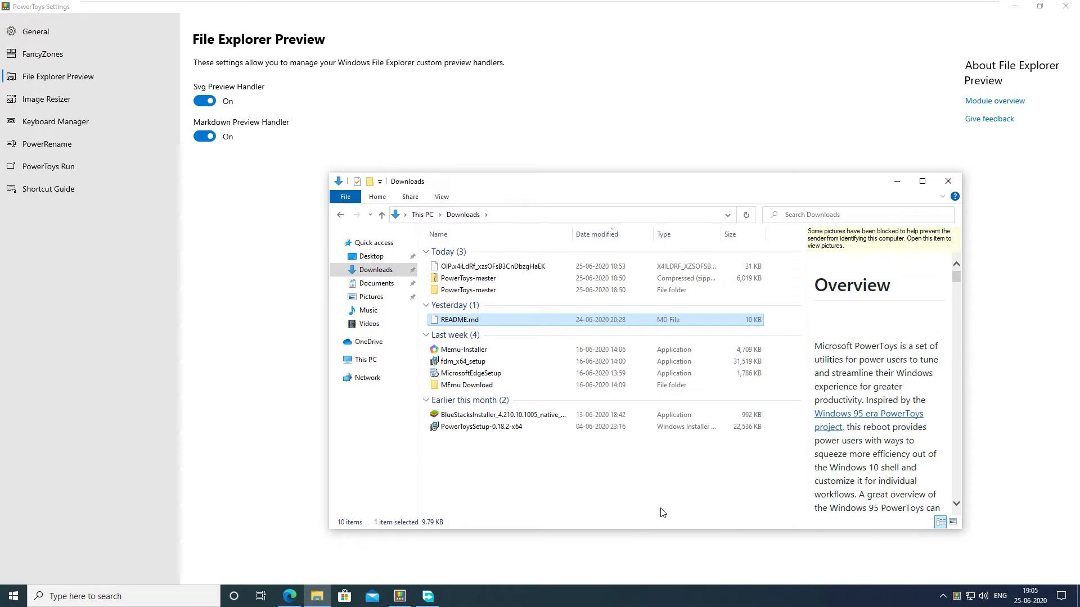
pyautogui.scroll(-5, 877, 382)
pyautogui.scroll(5, 877, 382)
pyautogui.click(441, 197)
pyautogui.click(394, 216)
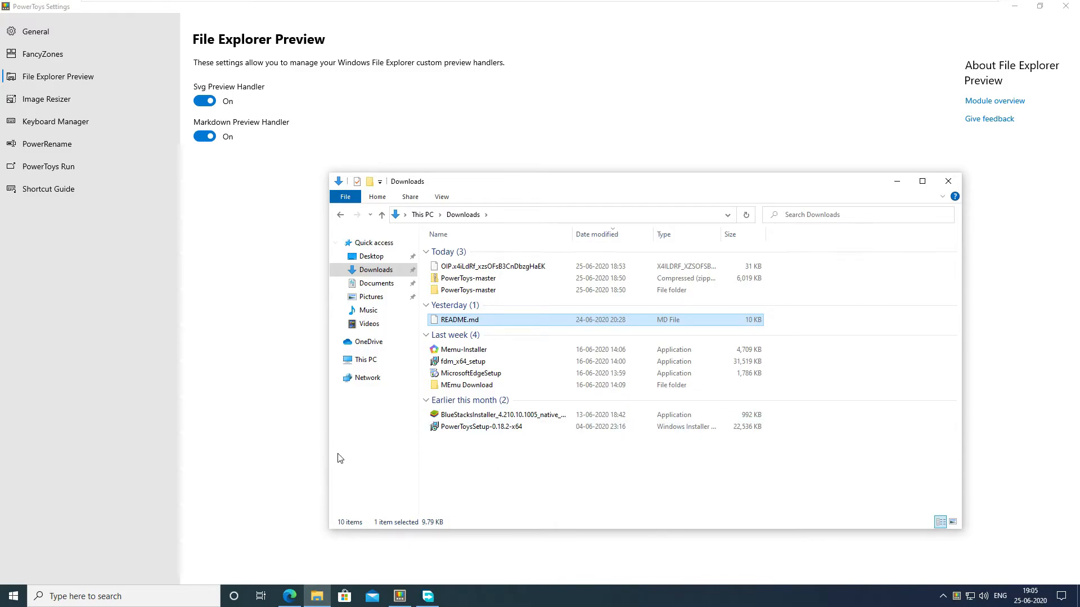
# Step: Open the Image Resizer settings and examine the preset image sizes and the unit options for the Small size
pyautogui.click(252, 457)
pyautogui.click(66, 104)
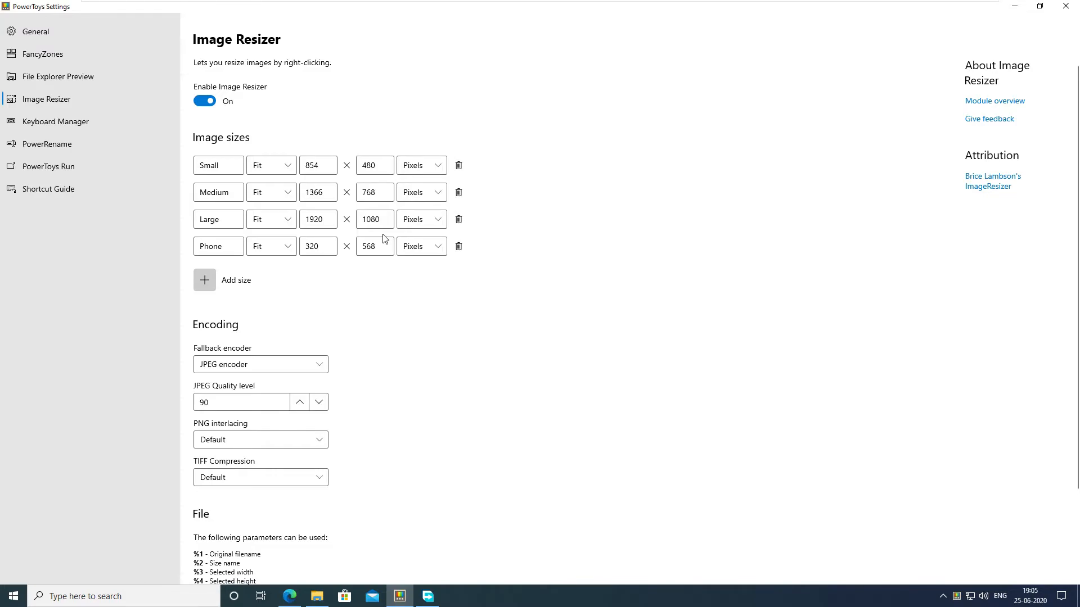
pyautogui.click(225, 192)
pyautogui.press('BackSpace')
pyautogui.write('m')
pyautogui.click(318, 166)
pyautogui.press('Tab')
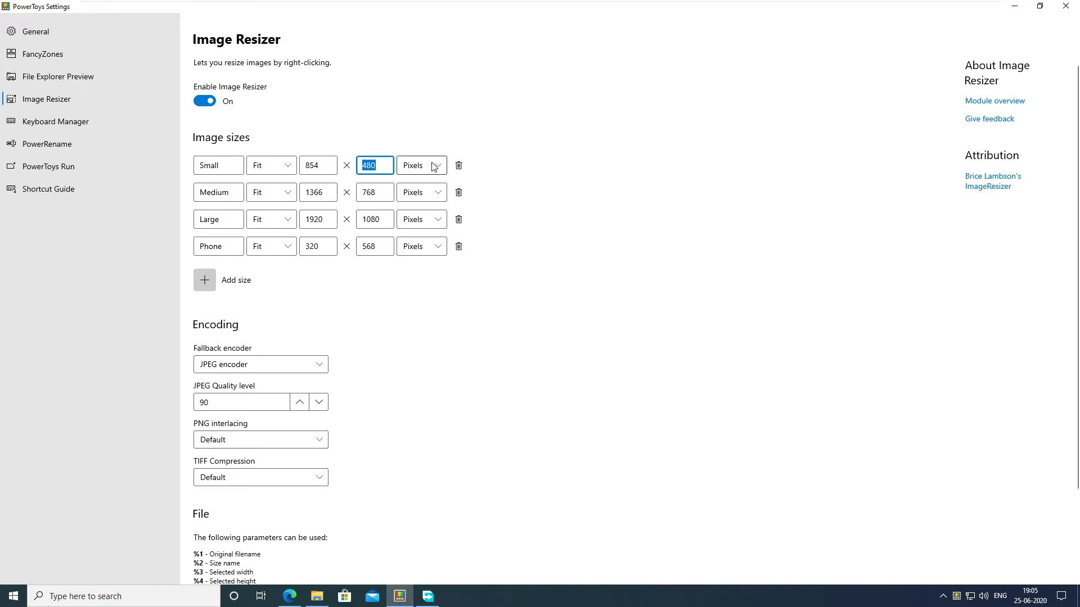
pyautogui.click(433, 165)
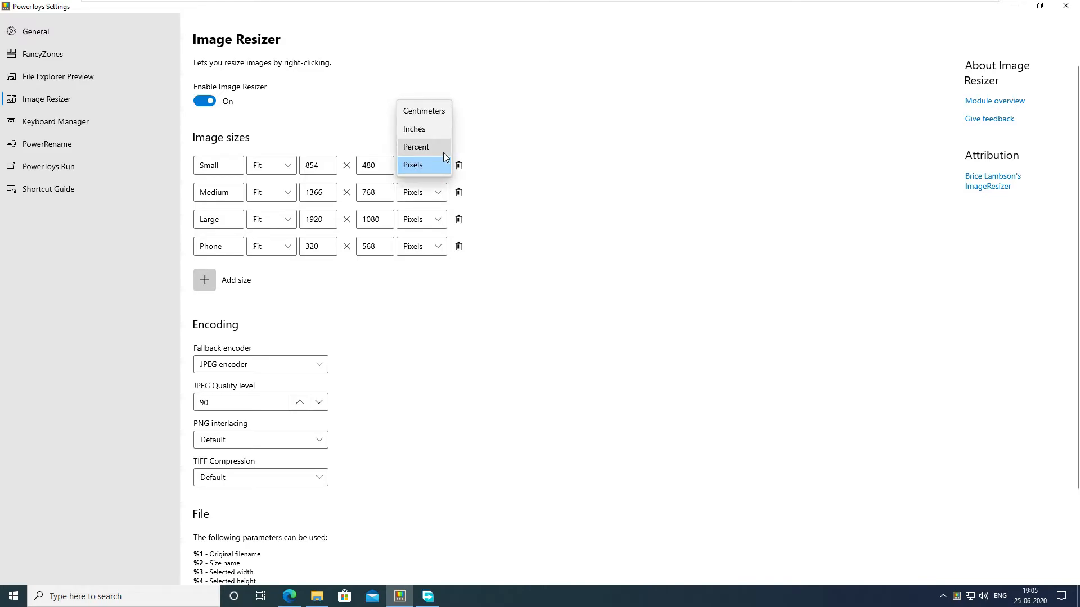
pyautogui.click(569, 316)
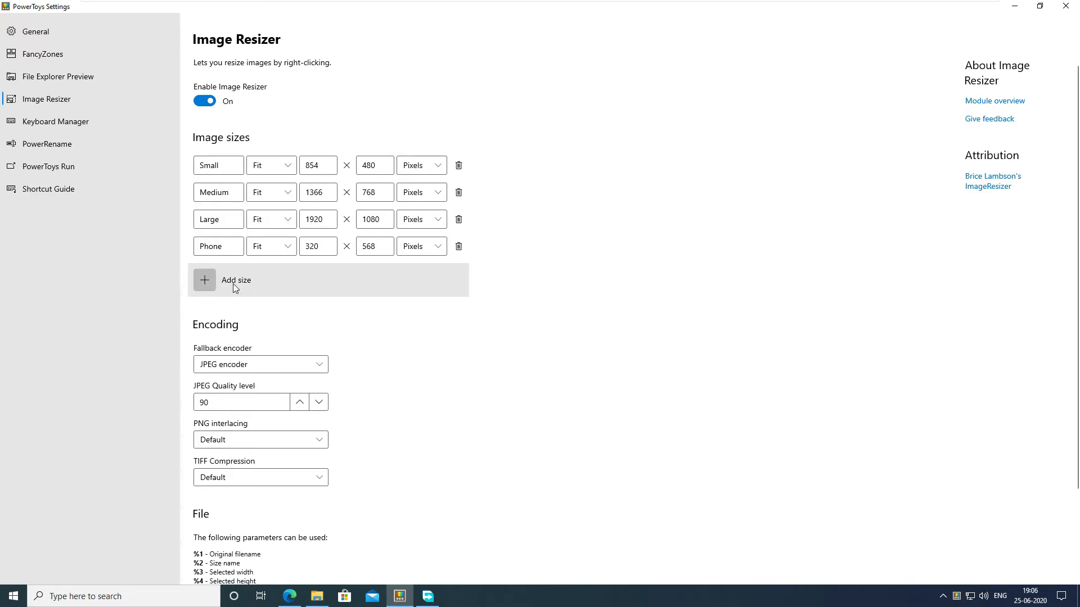
# Step: Examine the Image Resizer encoding options for the fallback encoder, PNG interlacing and TIFF compression
pyautogui.scroll(-2, 467, 367)
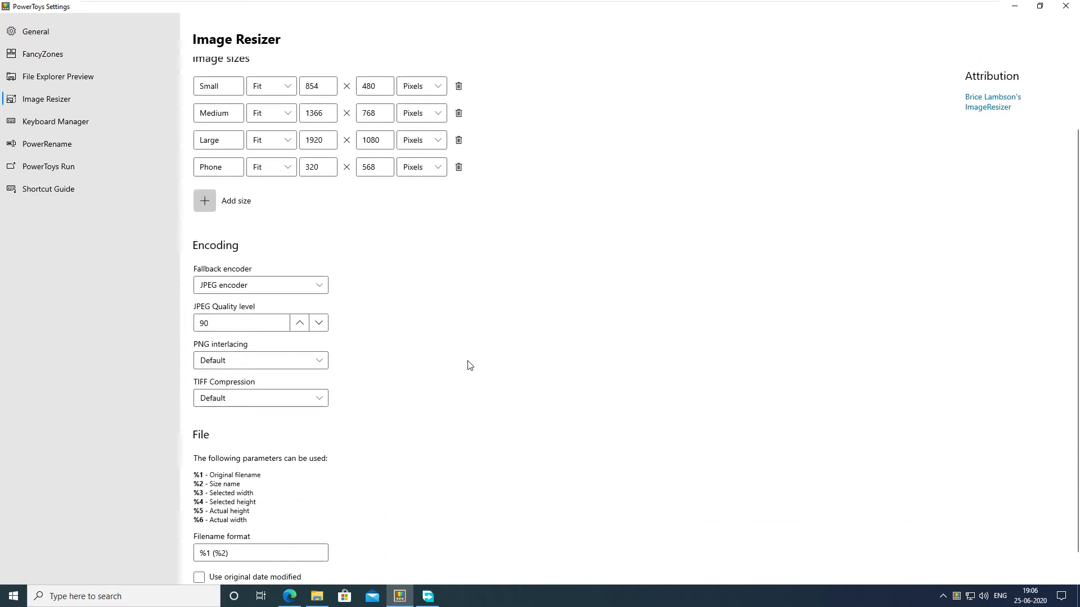
pyautogui.scroll(-1, 479, 324)
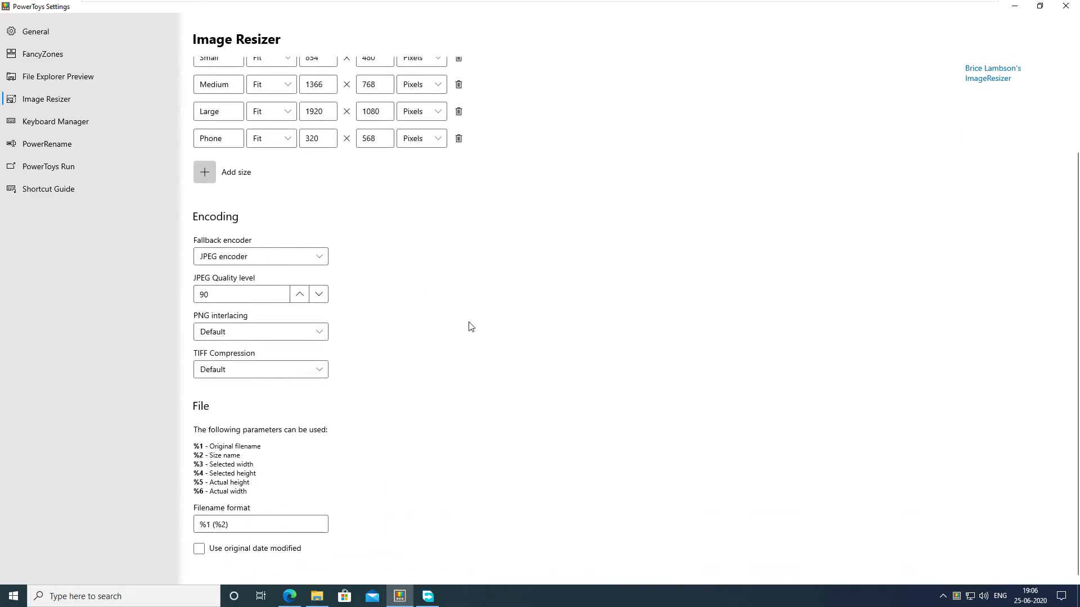
pyautogui.click(269, 257)
pyautogui.click(439, 304)
pyautogui.click(318, 332)
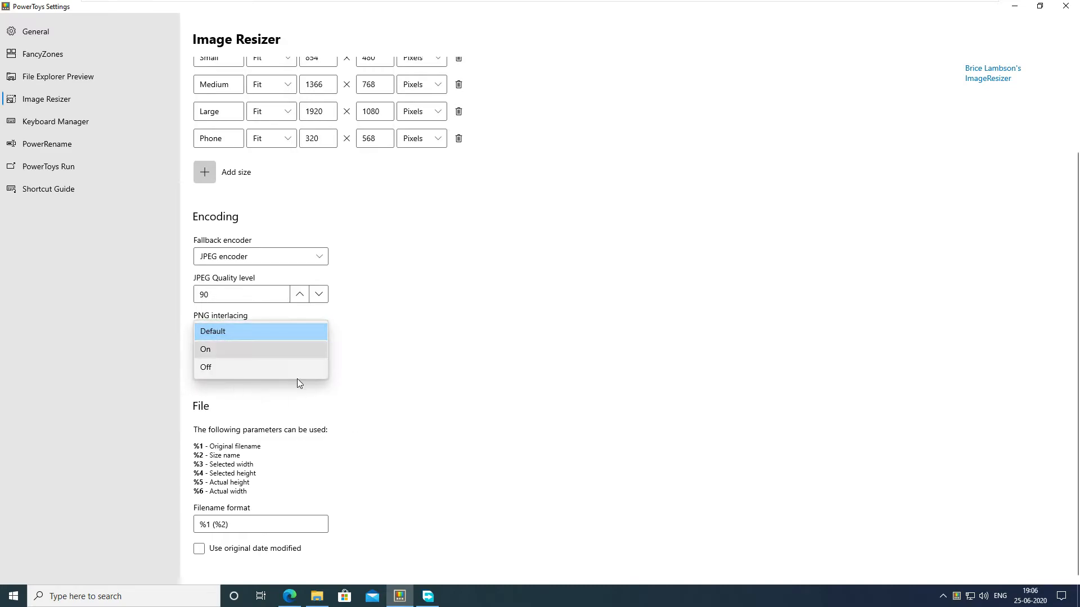
pyautogui.click(456, 385)
pyautogui.click(280, 374)
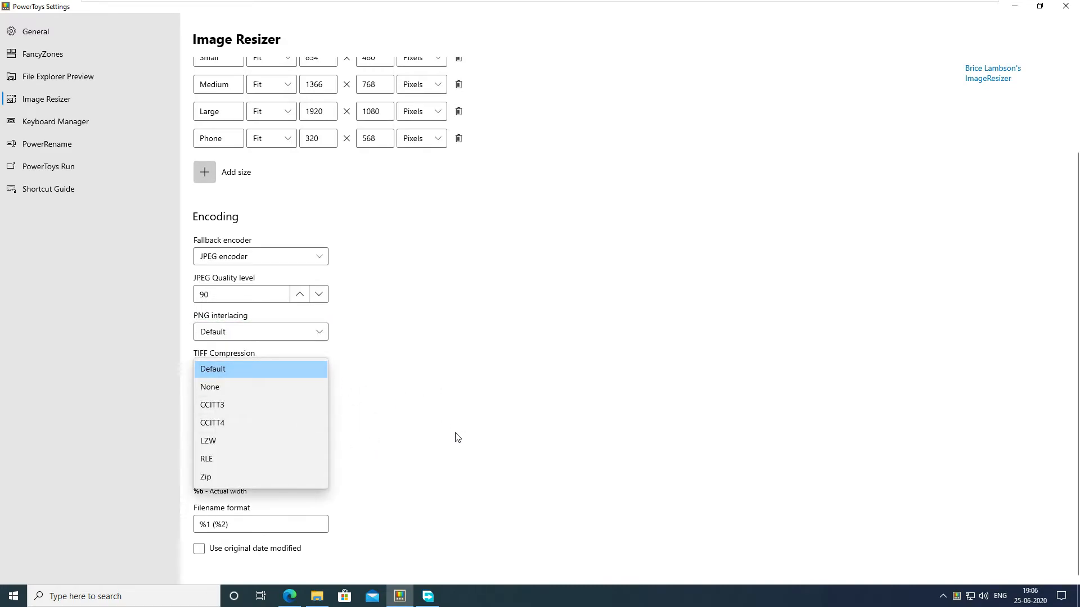
pyautogui.click(412, 383)
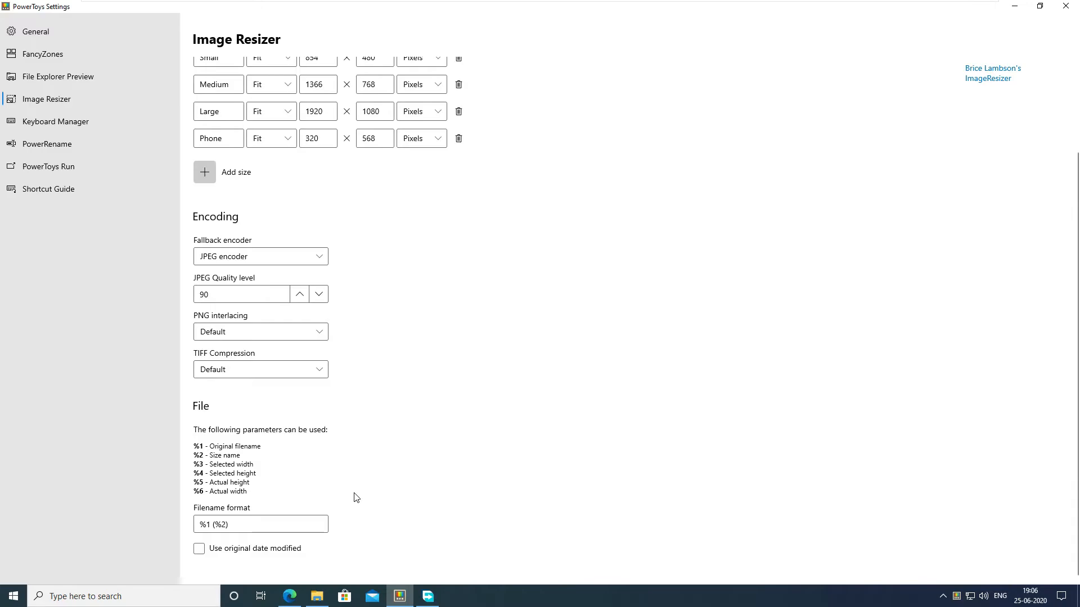
# Step: Switch to the Pictures folder in File Explorer and resize Technology-Wallpapers-10 to a custom fit of 1024 × 640 pixels
pyautogui.hotkey('alt', 'Tab')
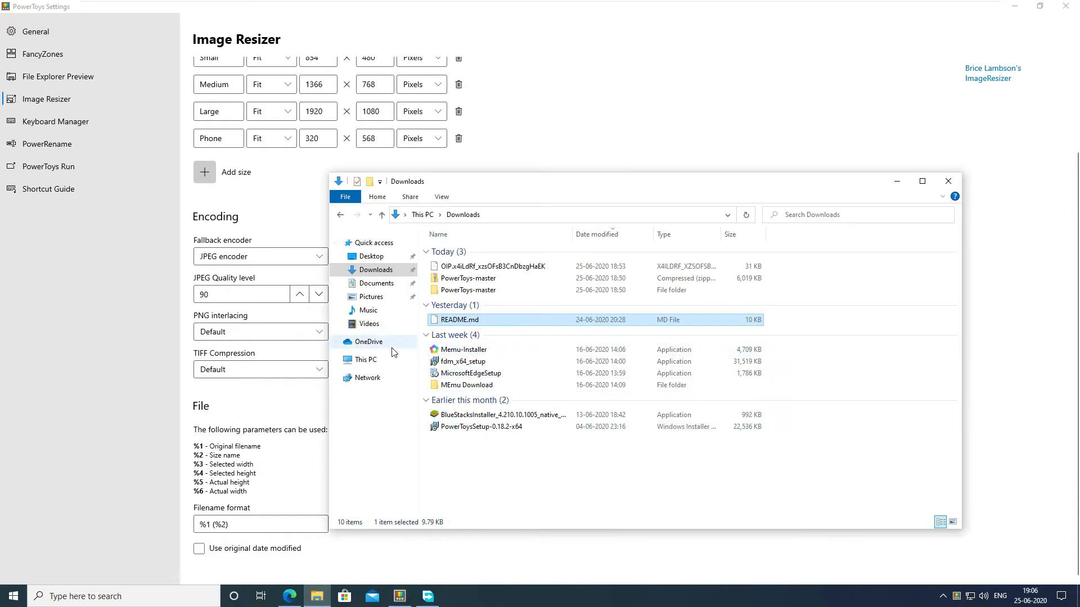
pyautogui.click(371, 297)
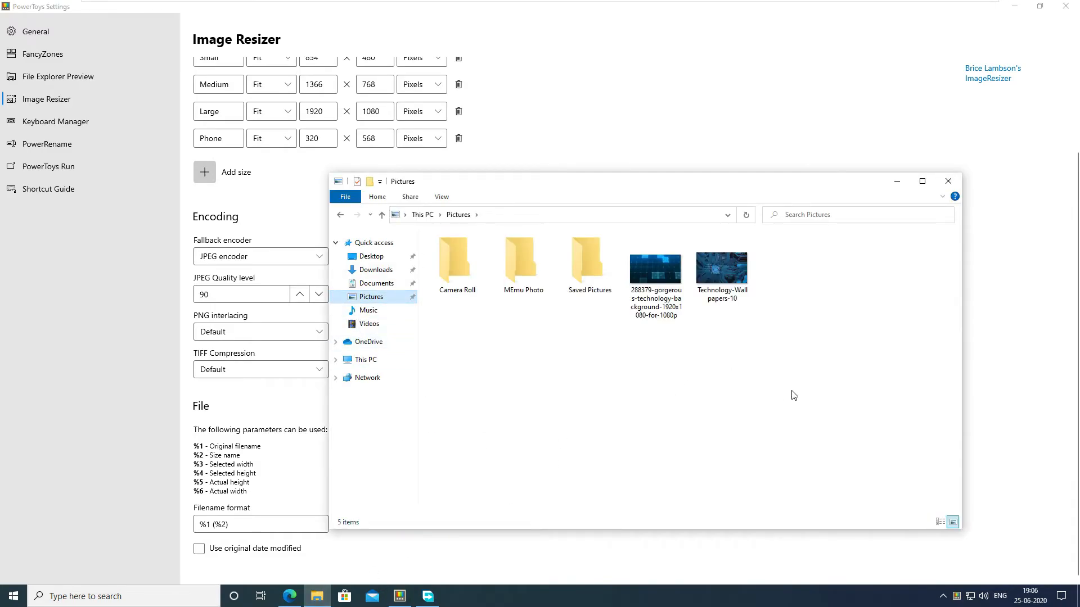
pyautogui.rightClick(733, 279)
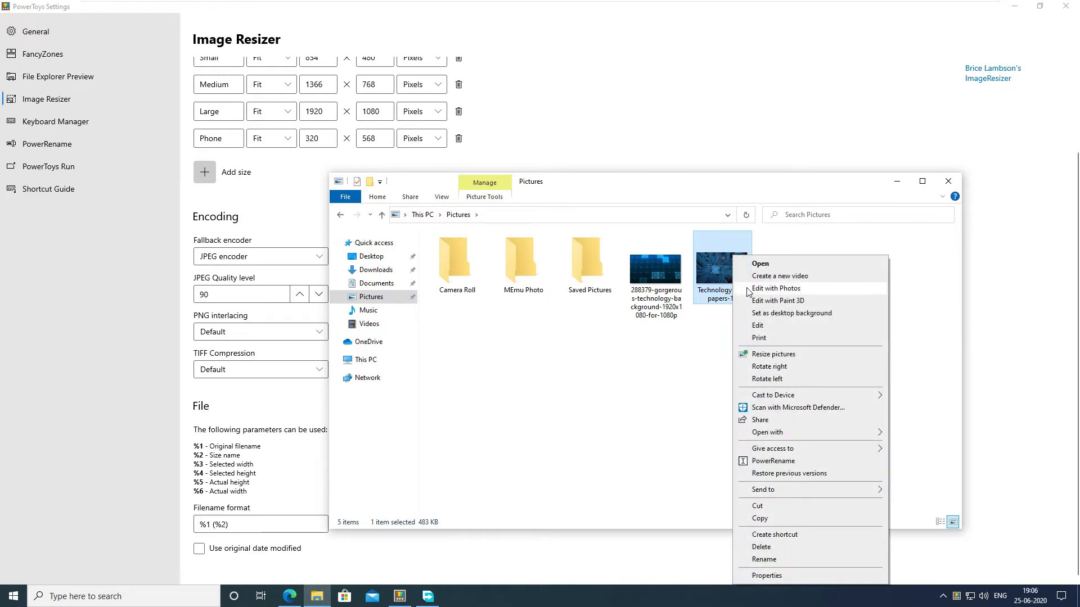
pyautogui.click(782, 357)
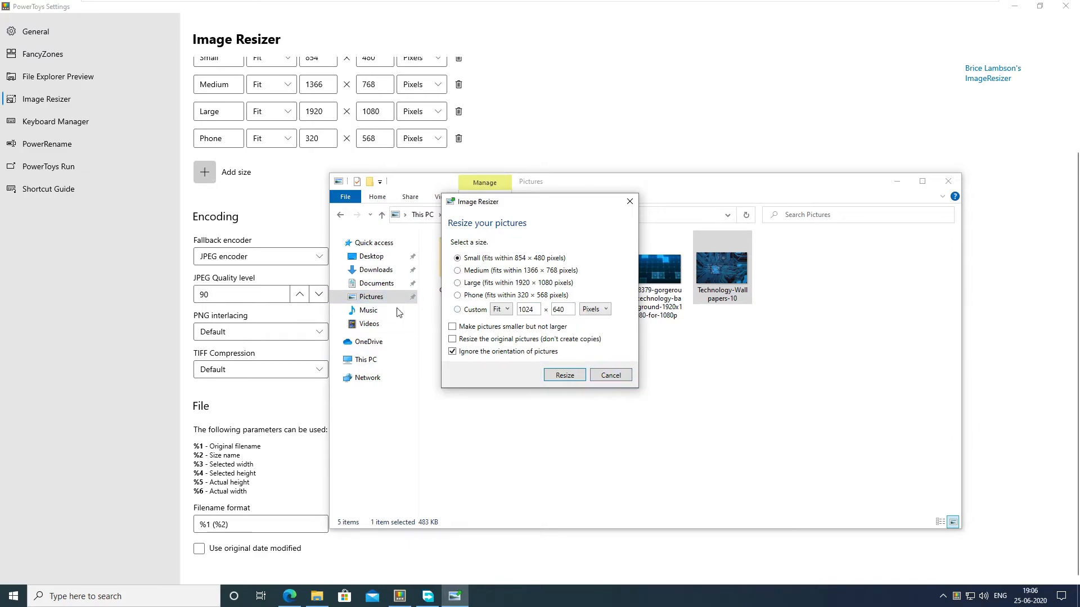
pyautogui.scroll(1, 226, 271)
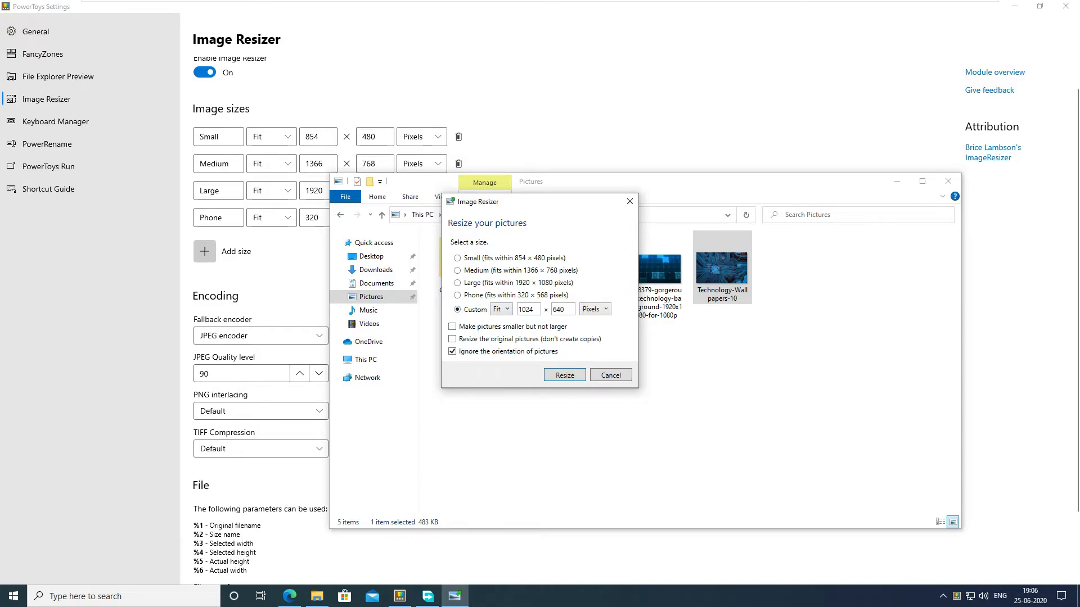
pyautogui.click(565, 376)
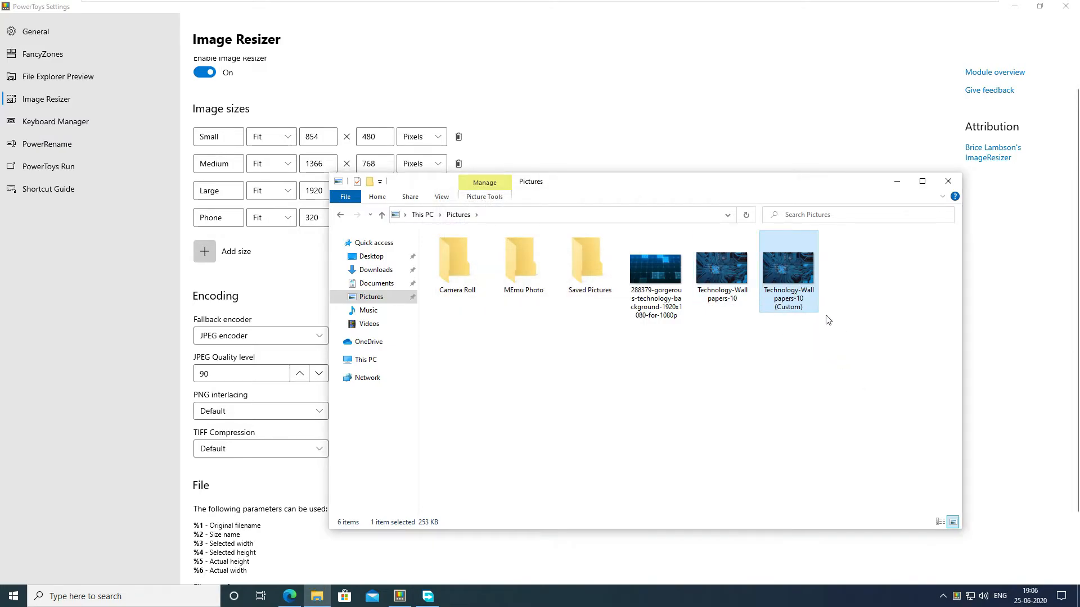
# Step: Minimize the File Explorer window and open the Keyboard Manager settings
pyautogui.scroll(-2, 681, 468)
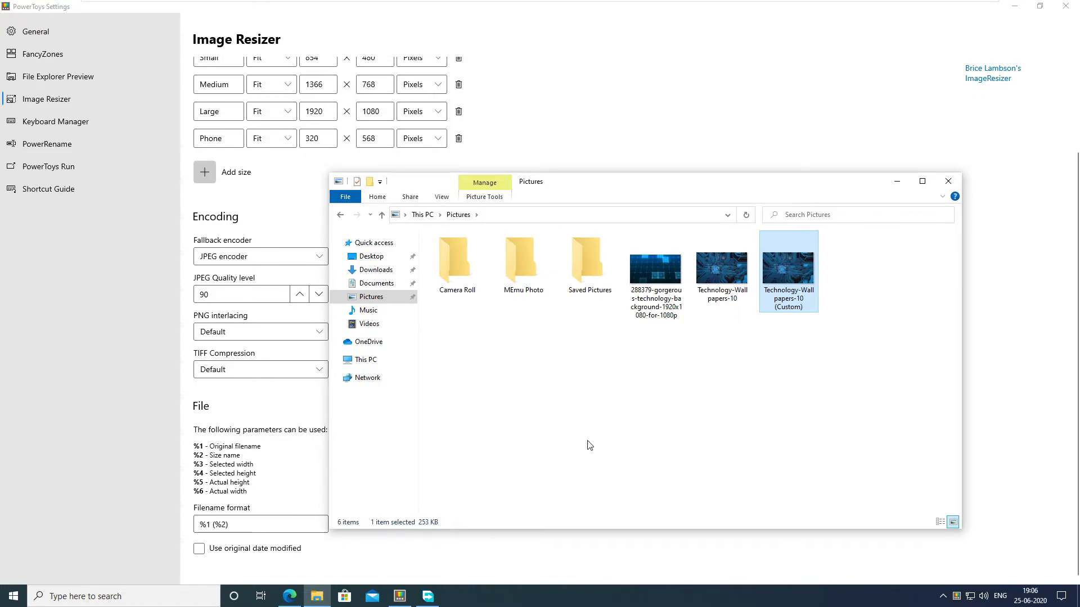
pyautogui.click(897, 181)
pyautogui.click(55, 122)
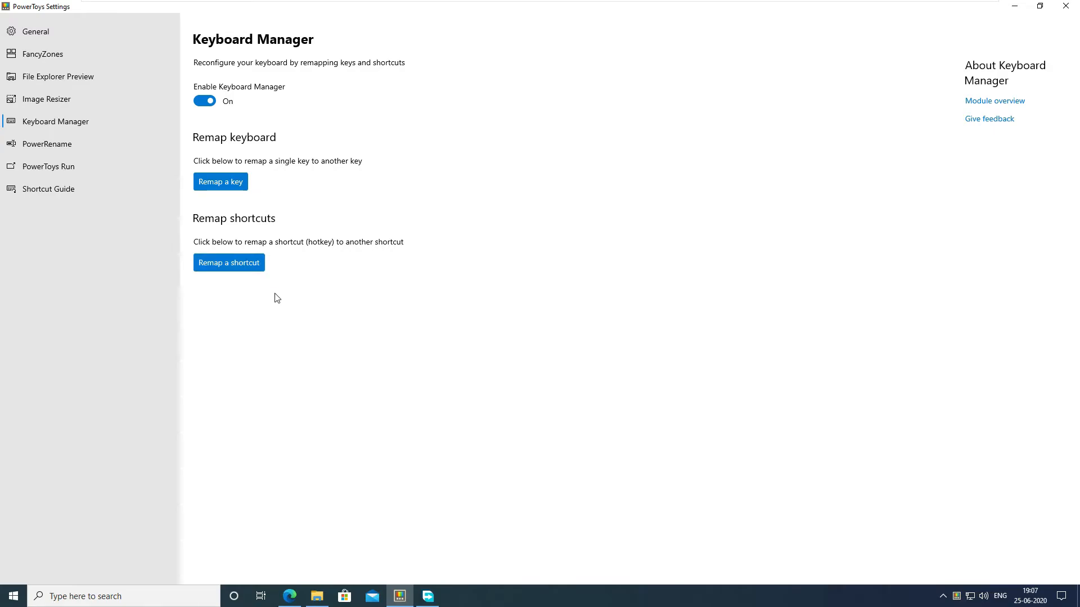
# Step: Add a key remapping from End to Win (Left) and apply it
pyautogui.click(233, 185)
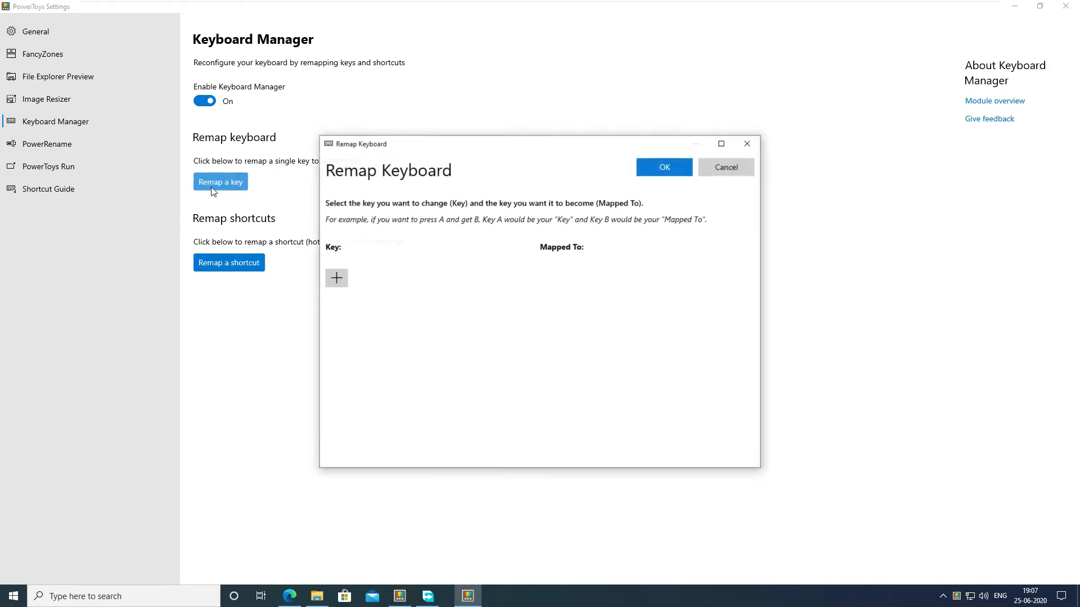
pyautogui.click(336, 278)
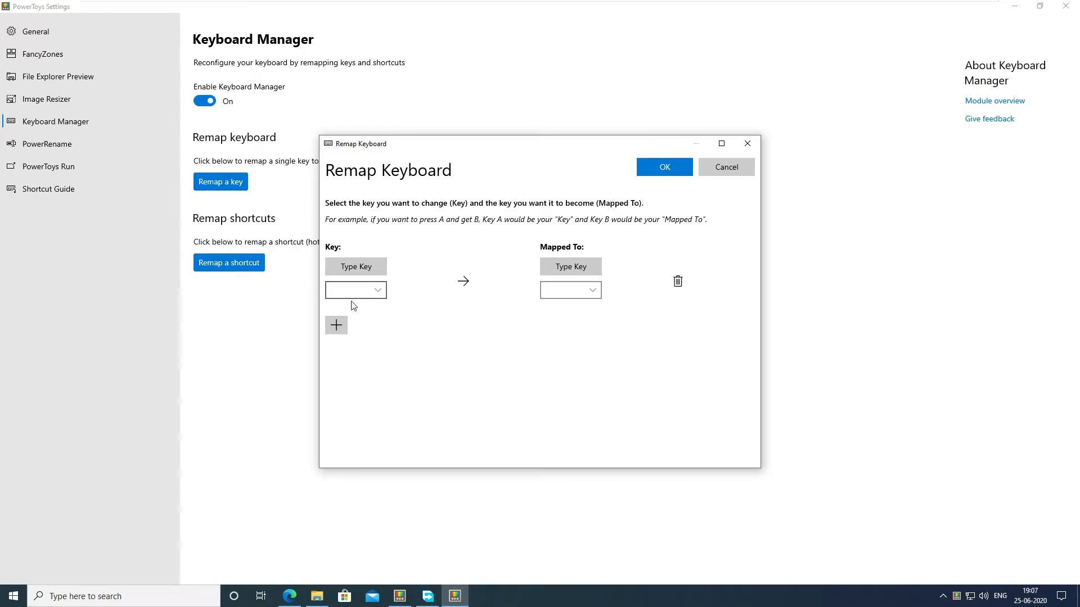
pyautogui.click(360, 270)
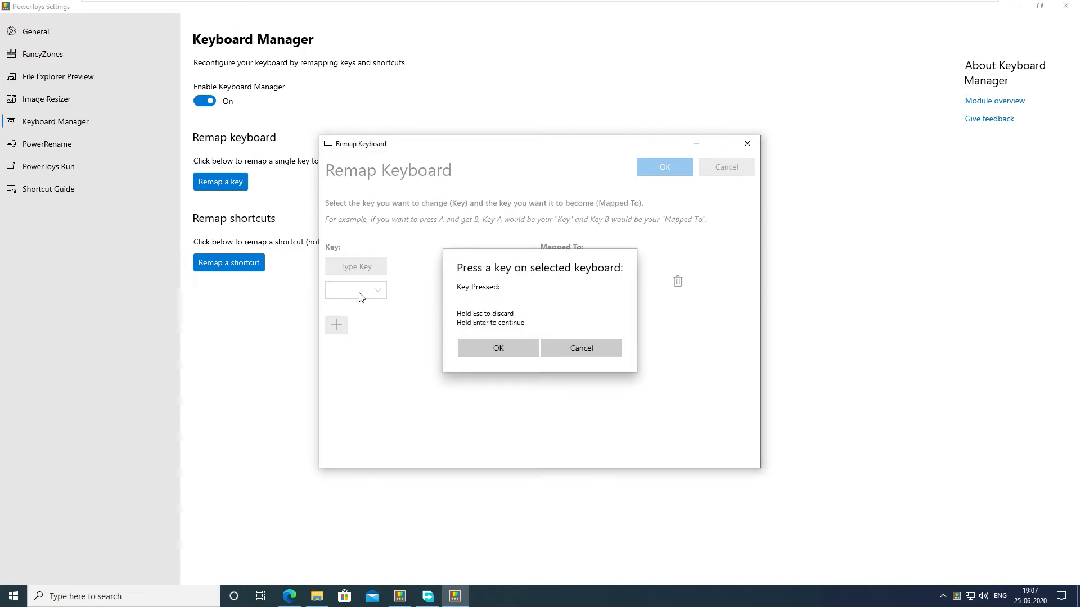
pyautogui.press('End')
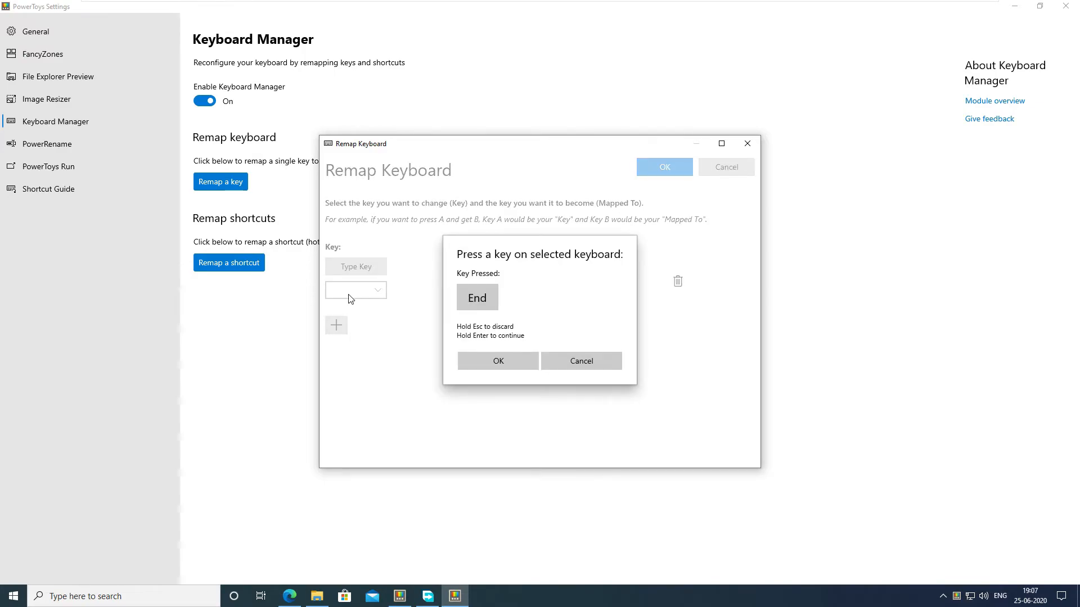
pyautogui.click(484, 357)
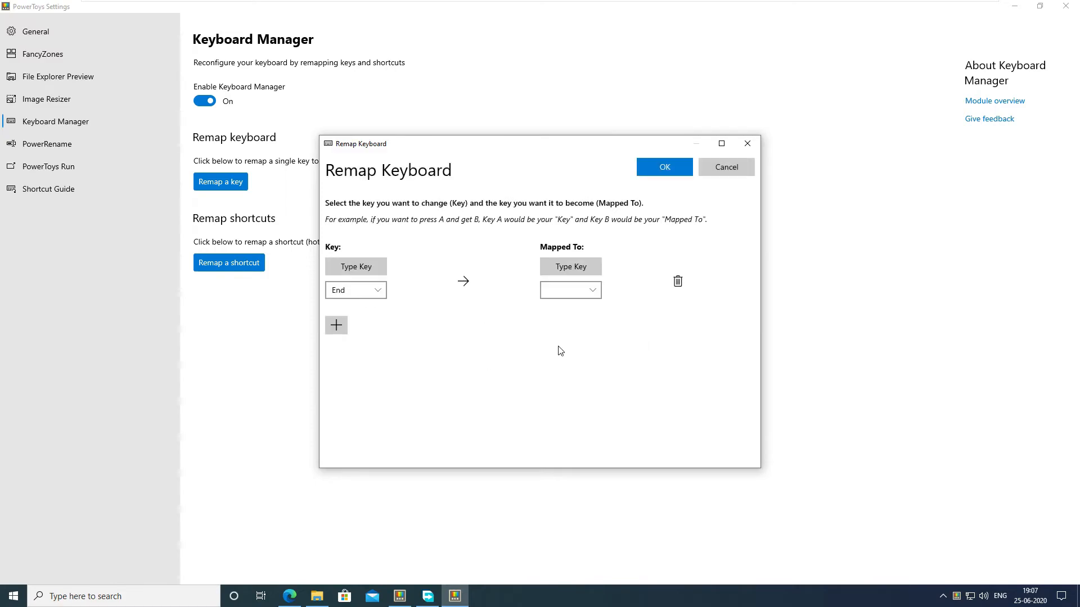
pyautogui.click(579, 264)
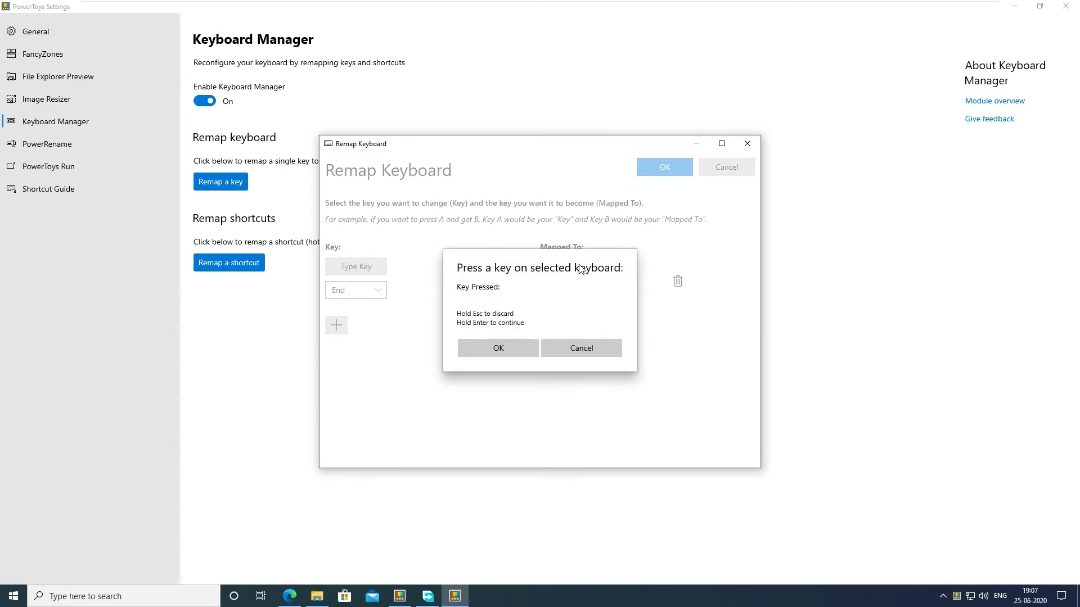
pyautogui.press('super')
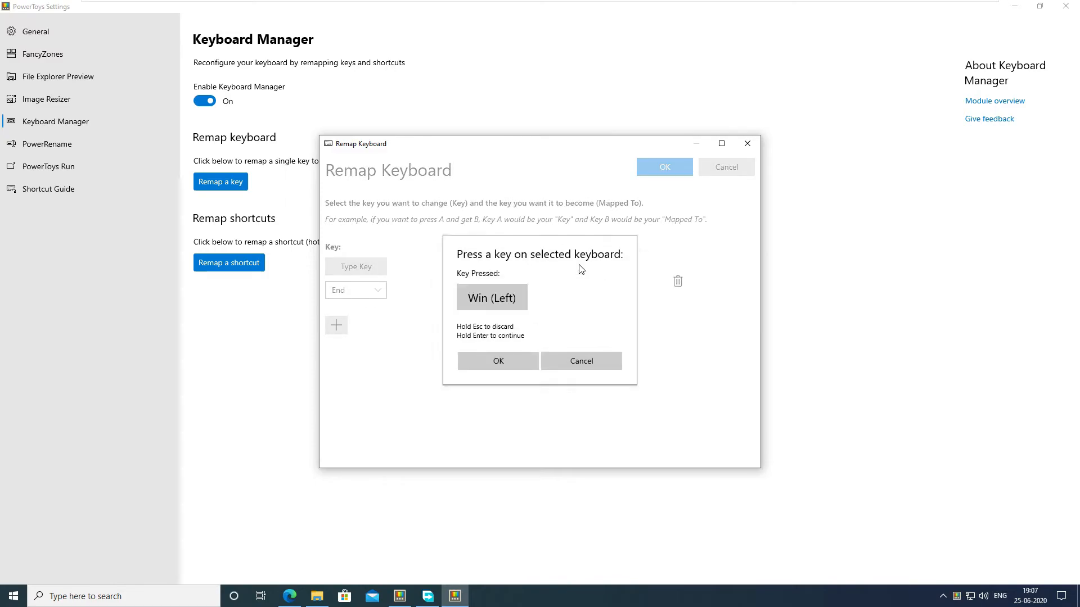
pyautogui.click(527, 360)
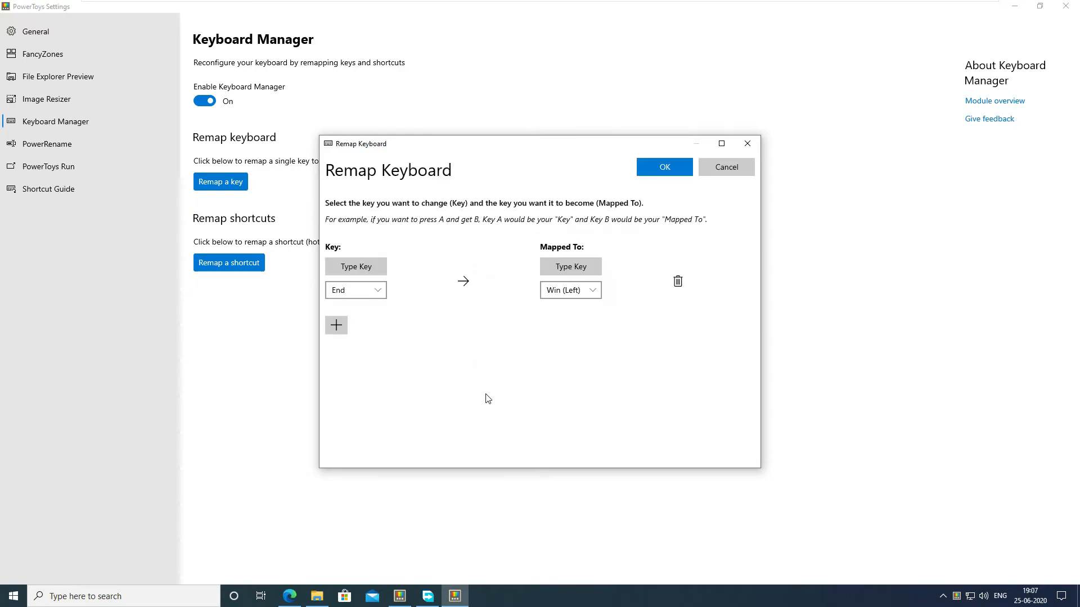
pyautogui.click(655, 171)
pyautogui.click(506, 339)
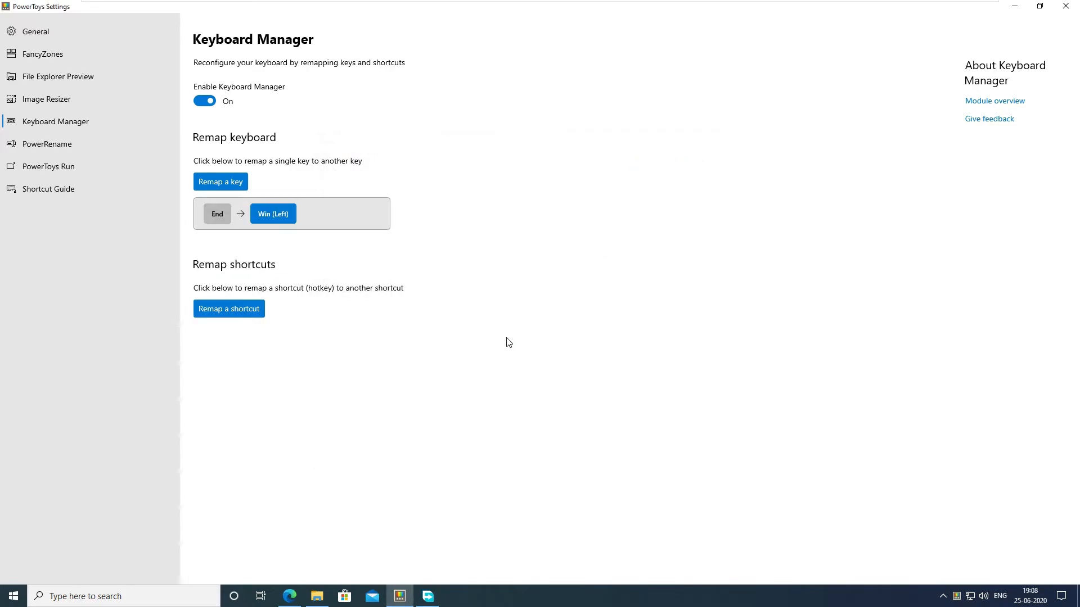
# Step: Test the remapped End key by opening and closing the Start menu with it several times
pyautogui.press('End')
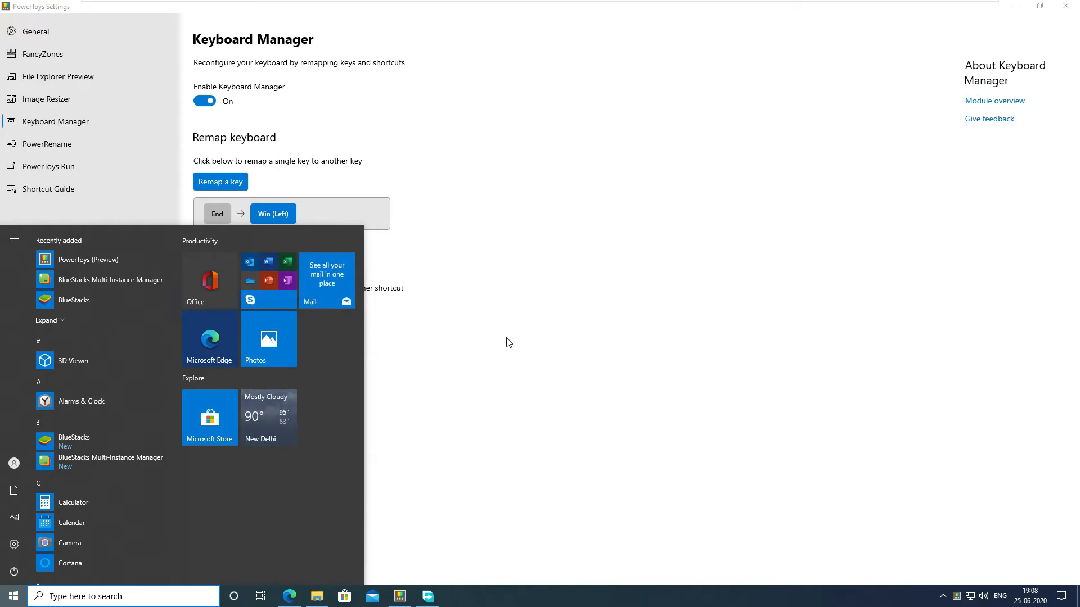
pyautogui.press('End')
pyautogui.press('End')
pyautogui.press('End')
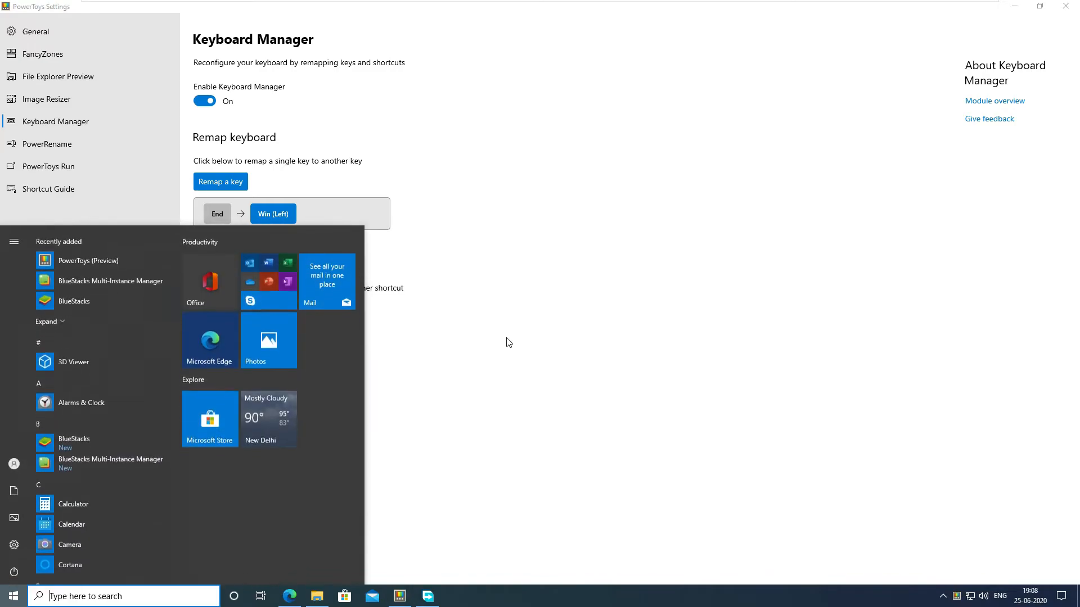
# Step: Delete the End to Win (Left) key remapping and apply the change
pyautogui.click(225, 185)
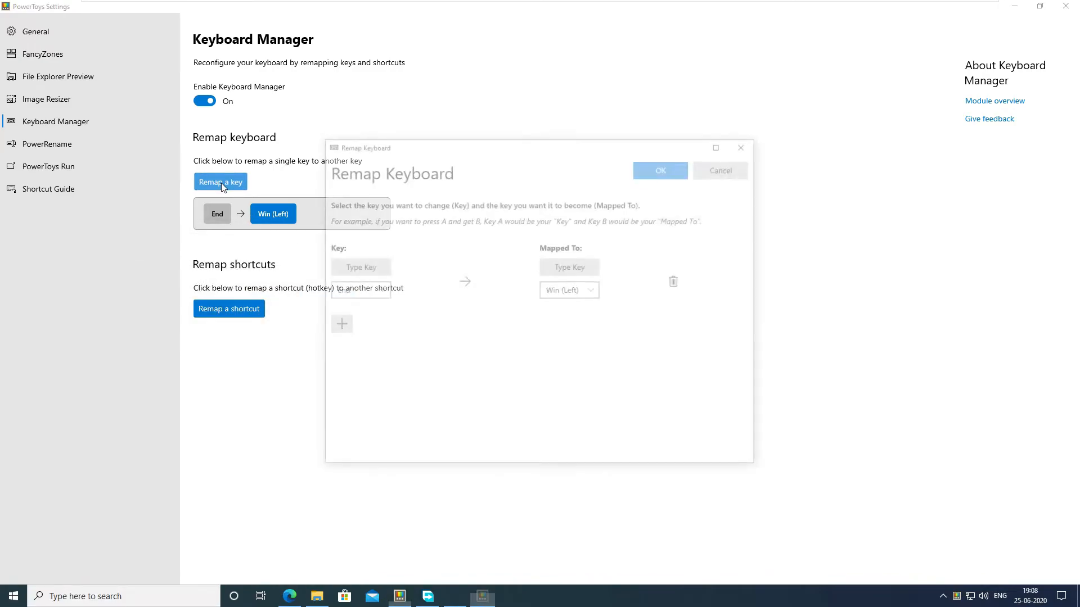
pyautogui.click(678, 281)
pyautogui.click(654, 174)
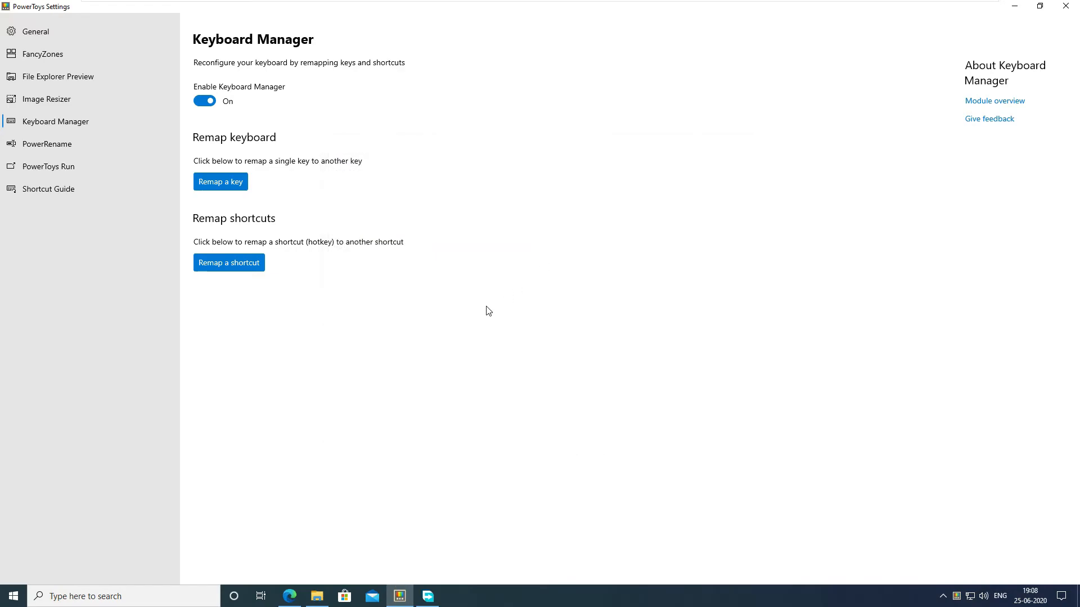
# Step: Add a shortcut remapping with Ctrl (Left) + C as the original shortcut
pyautogui.click(251, 275)
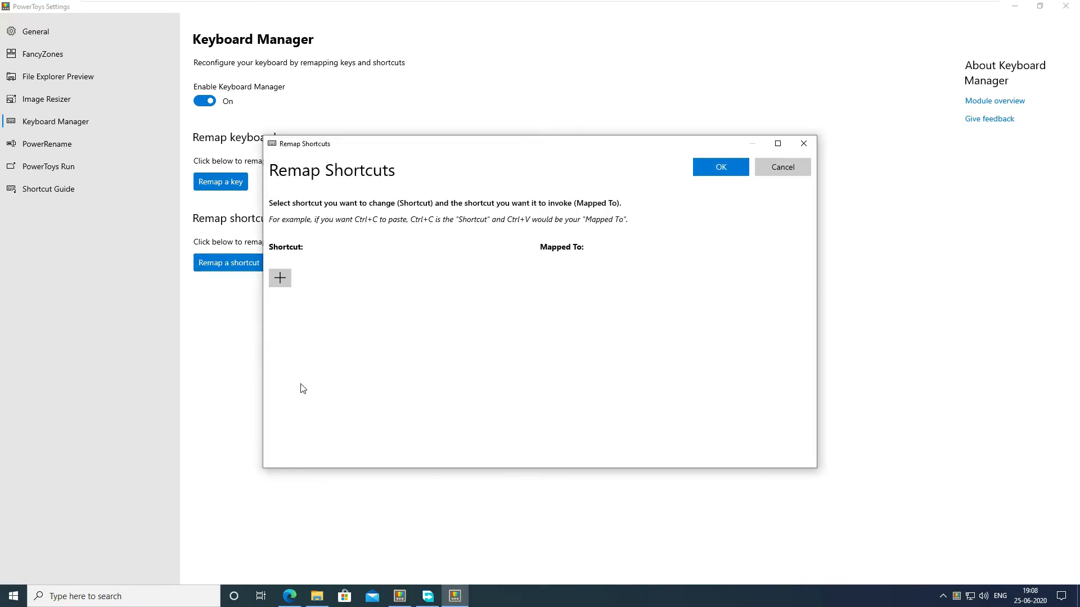
pyautogui.click(279, 278)
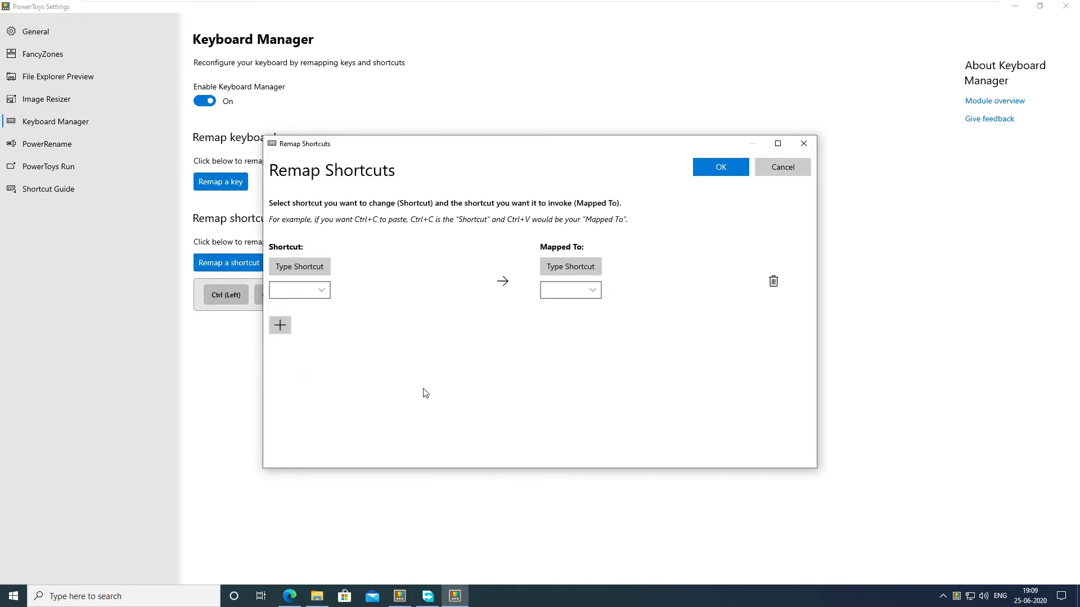
pyautogui.click(315, 271)
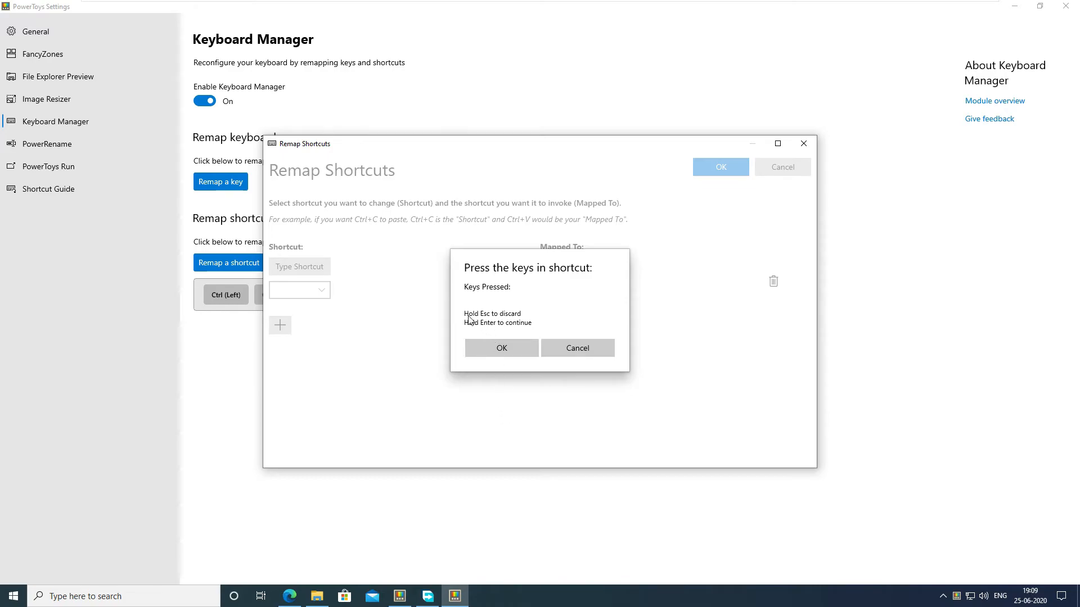
pyautogui.press('ctrl')
pyautogui.hotkey('ctrl', 'c')
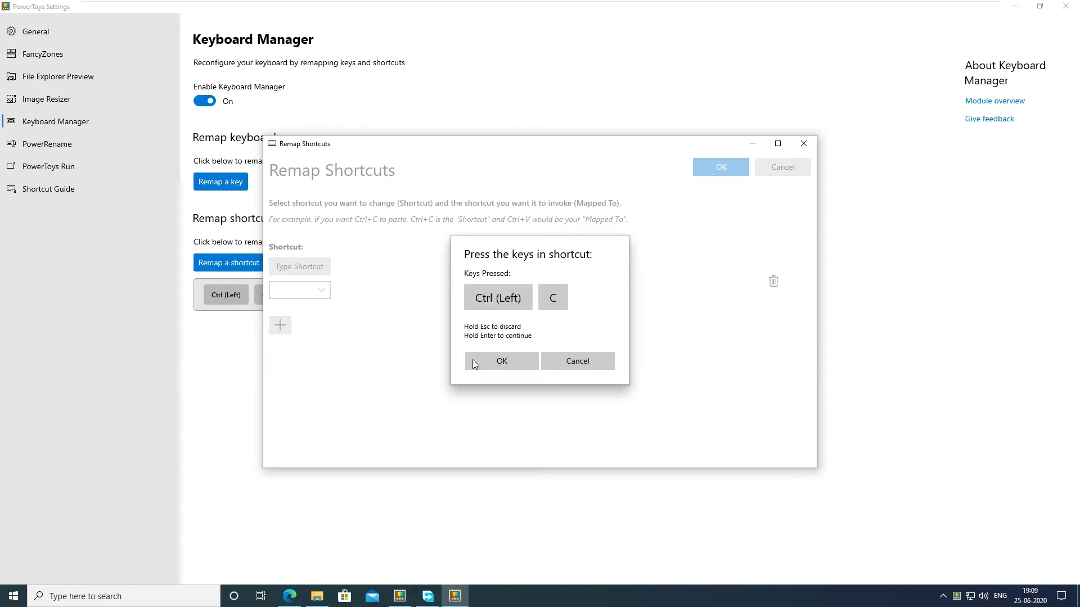
pyautogui.click(496, 363)
# Step: Map the new shortcut entry to Ctrl (Left) + Shift (Left) + Esc and apply the remapping
pyautogui.click(580, 265)
pyautogui.press('ctrl')
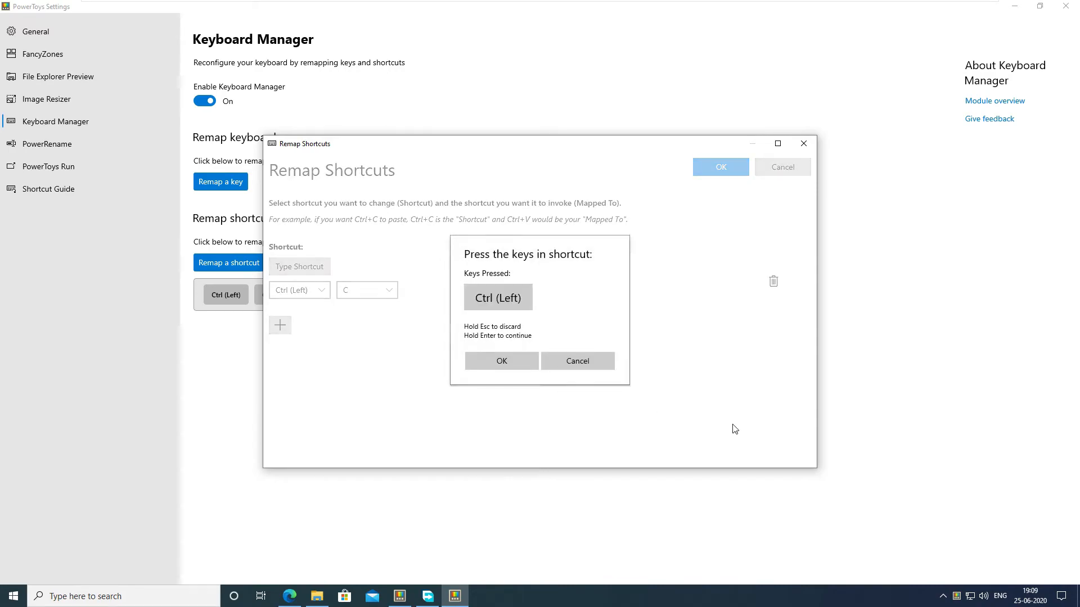
pyautogui.hotkey('ctrl', 'shift')
pyautogui.hotkey('ctrl', 'shift', 'Escape')
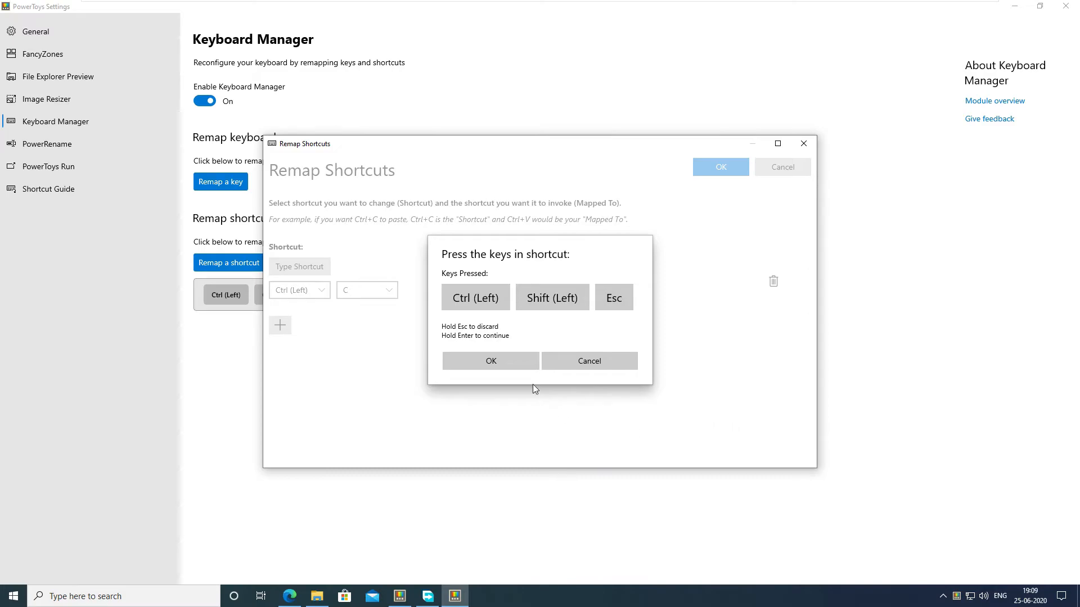
pyautogui.click(482, 363)
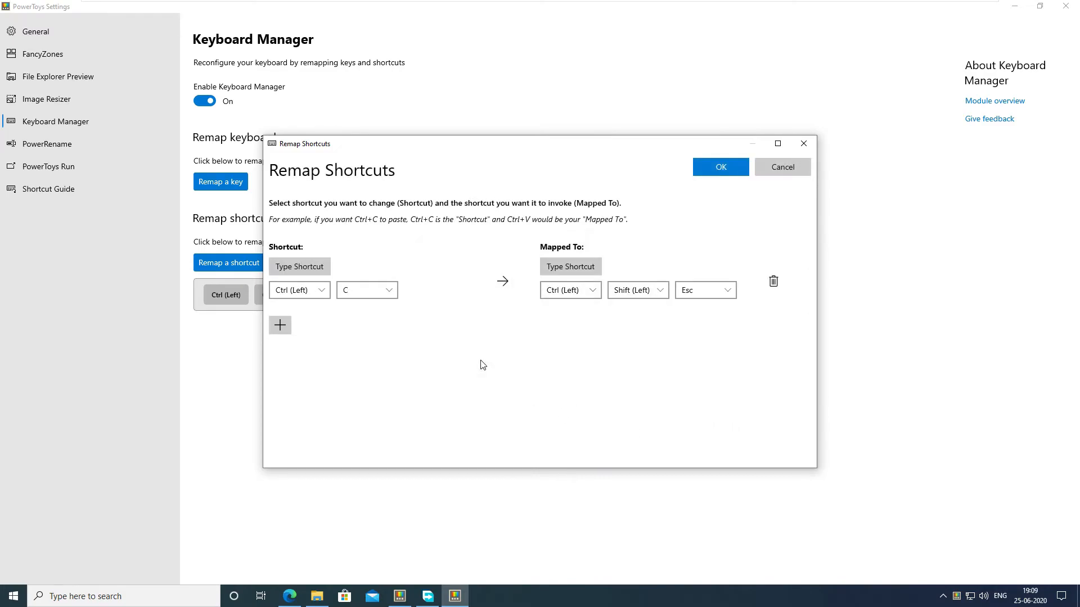
pyautogui.click(719, 168)
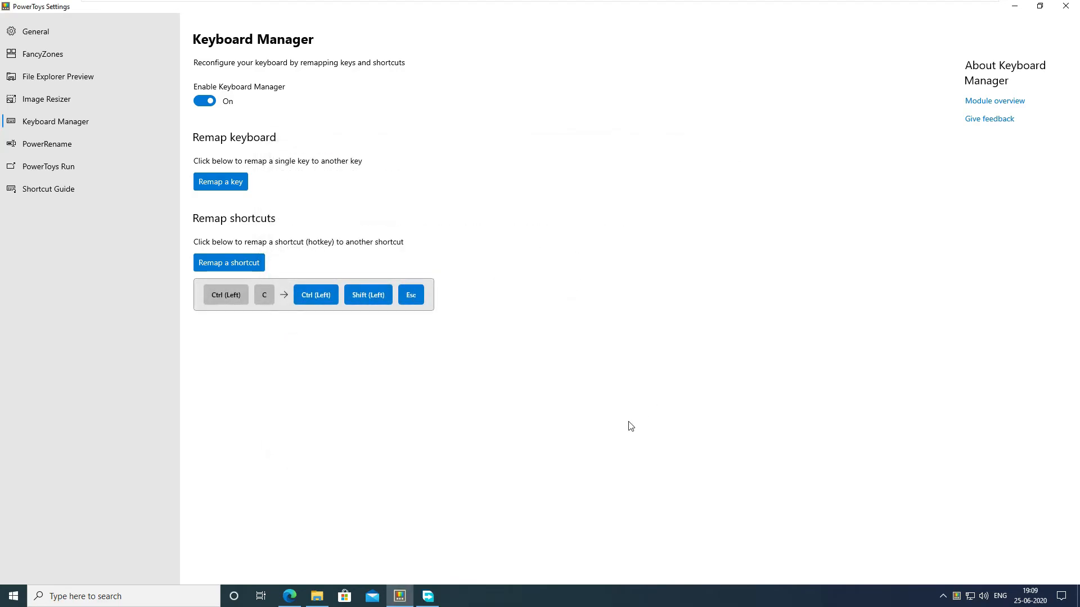
# Step: Test the remapped Ctrl + C shortcut by opening Task Manager with it, and close Task Manager
pyautogui.hotkey('ctrl', 'c')
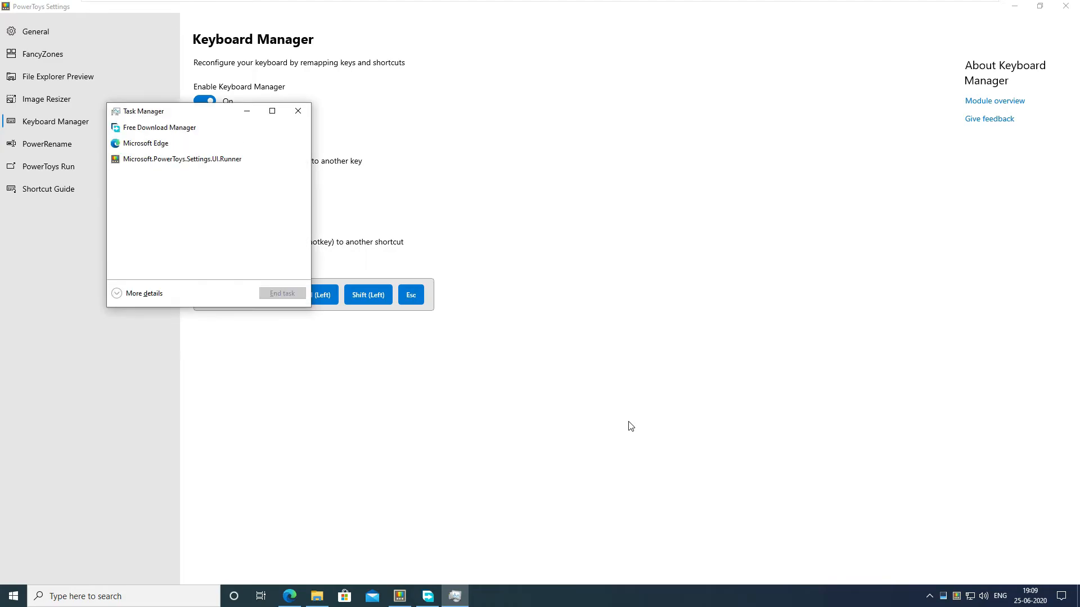
pyautogui.hotkey('alt', 'F4')
# Step: Delete the Ctrl (Left) + C entry from the shortcut remappings and close the Remap Shortcuts window
pyautogui.click(251, 268)
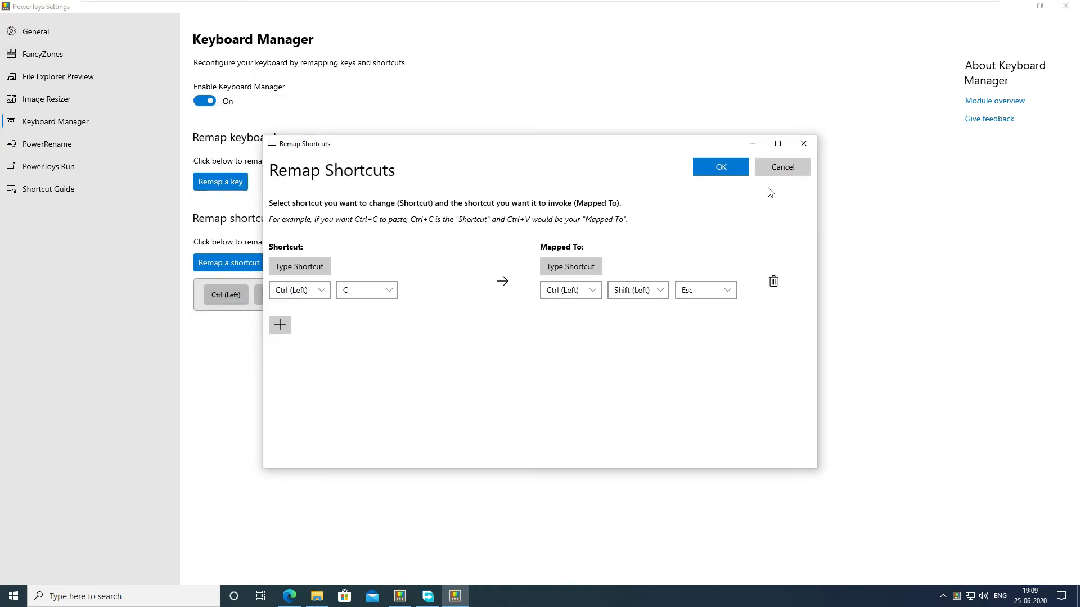
pyautogui.click(774, 281)
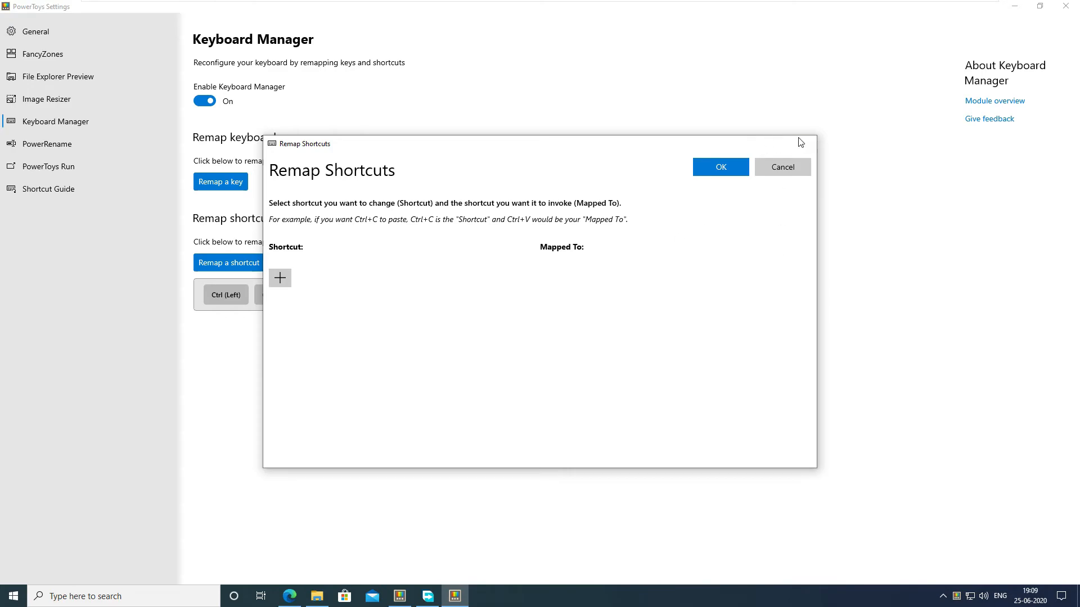
pyautogui.click(801, 142)
# Step: Open the PowerRename settings and launch PowerRename on the three images in the Pictures folder
pyautogui.click(56, 145)
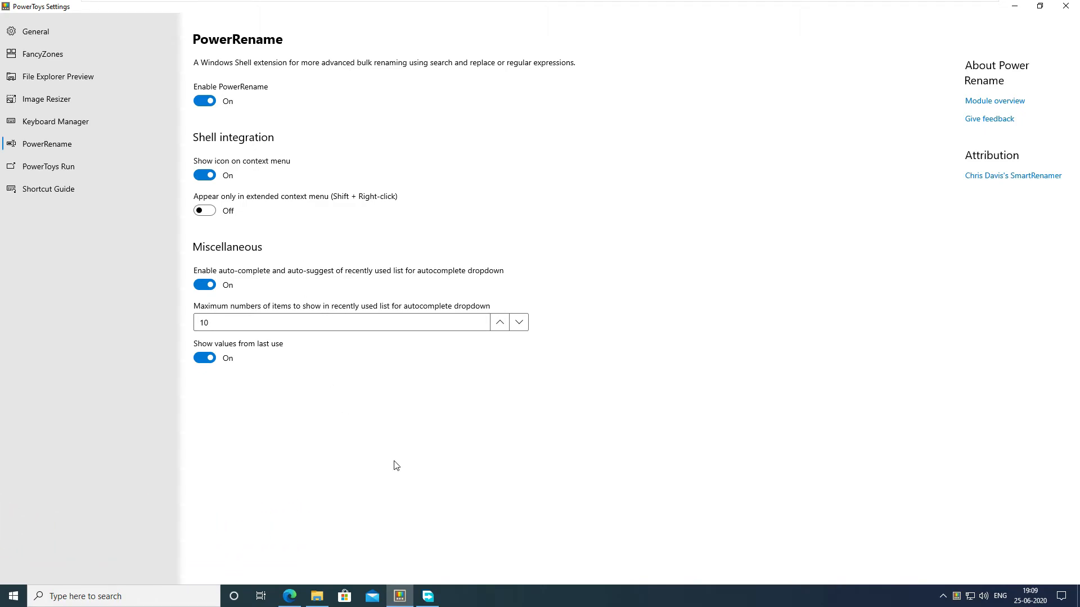
pyautogui.click(316, 598)
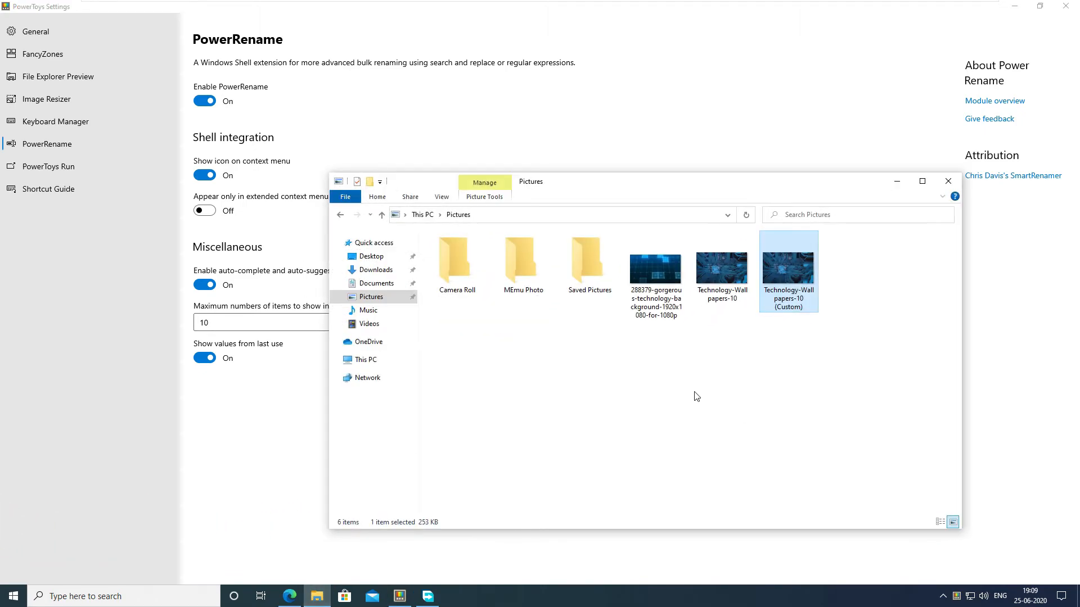
pyautogui.moveTo(819, 411); pyautogui.dragTo(628, 230)
pyautogui.rightClick(657, 271)
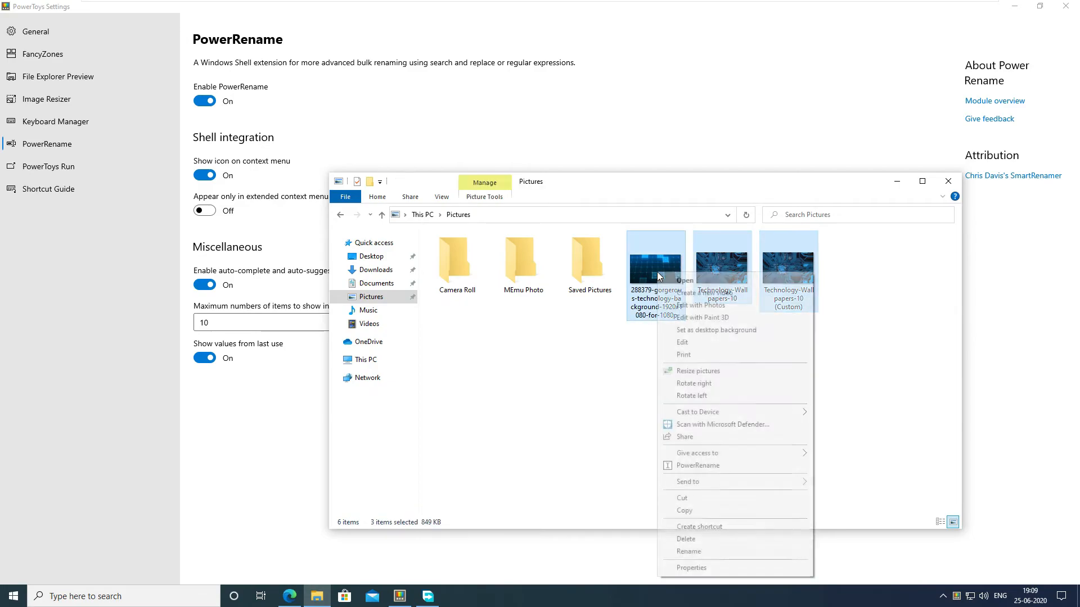
pyautogui.click(692, 465)
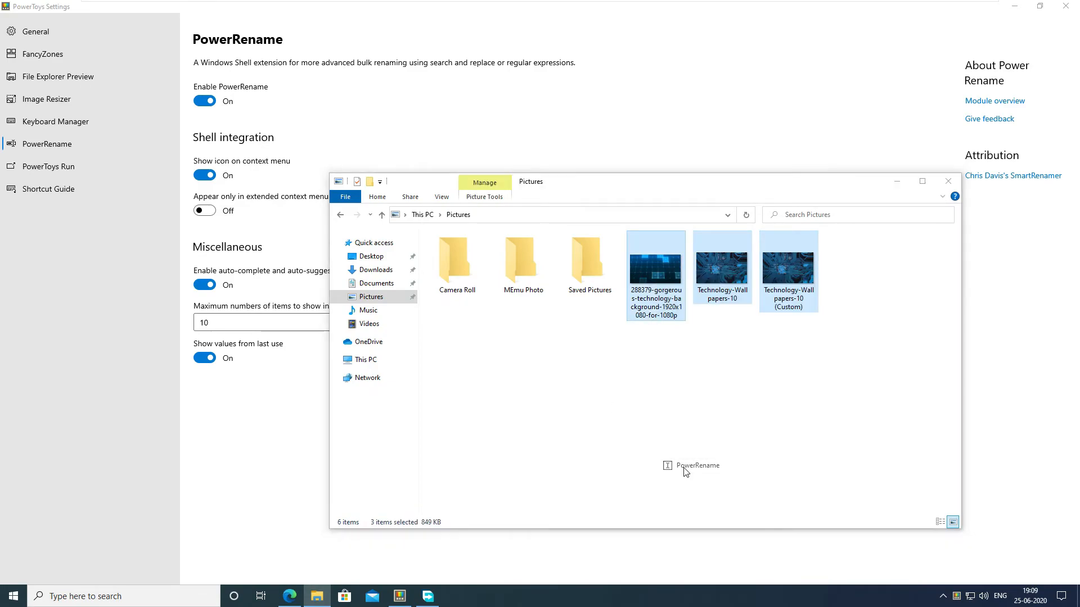
pyautogui.moveTo(511, 156); pyautogui.dragTo(355, 200)
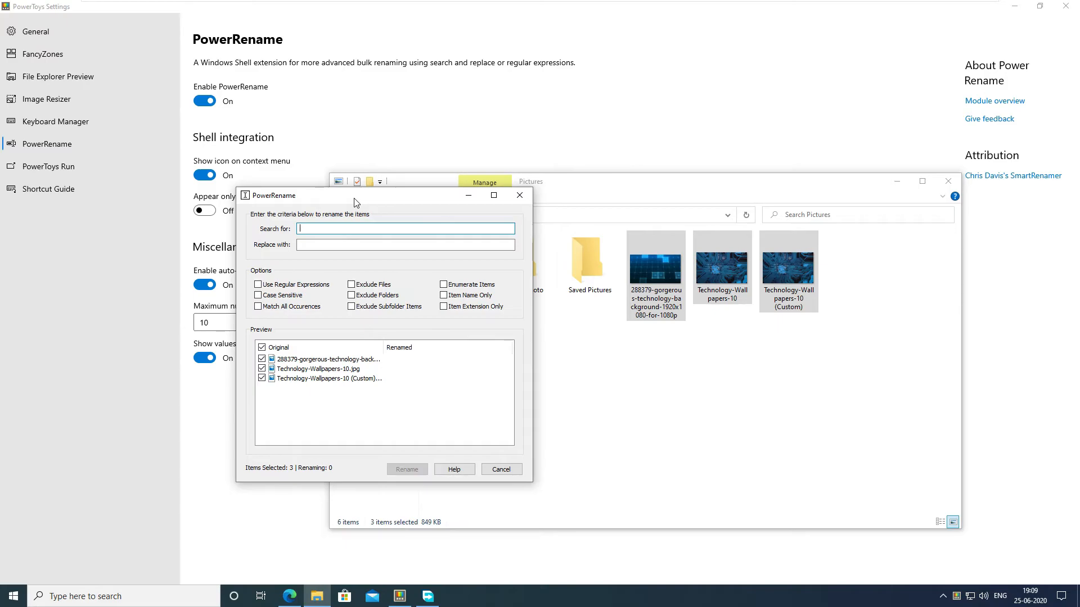
# Step: Rename the three selected images by replacing "Technology" with "tech" in their file names
pyautogui.write('Technology')
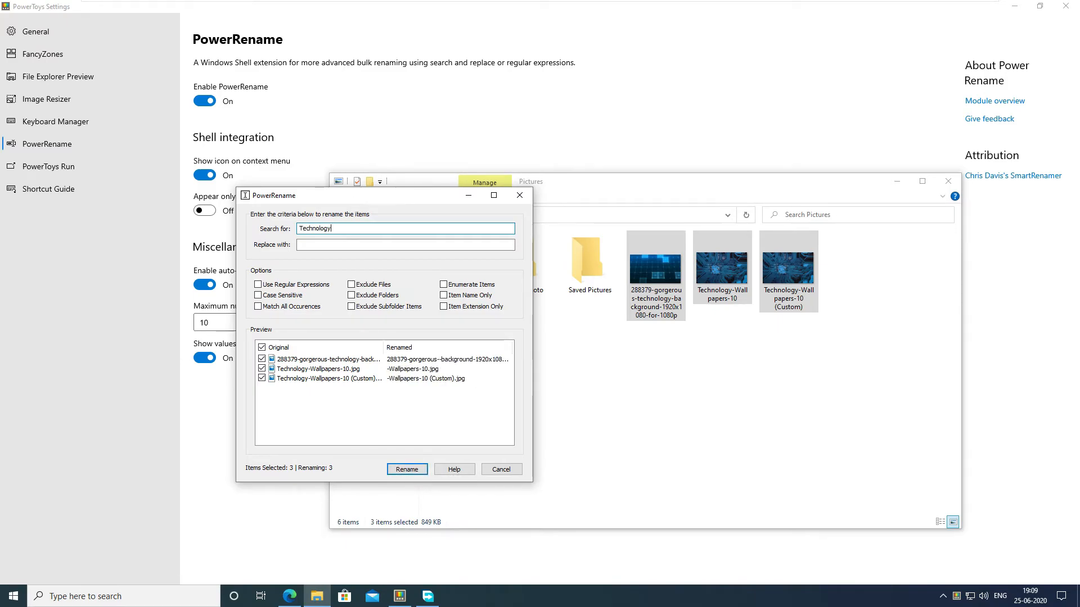
pyautogui.press('Tab')
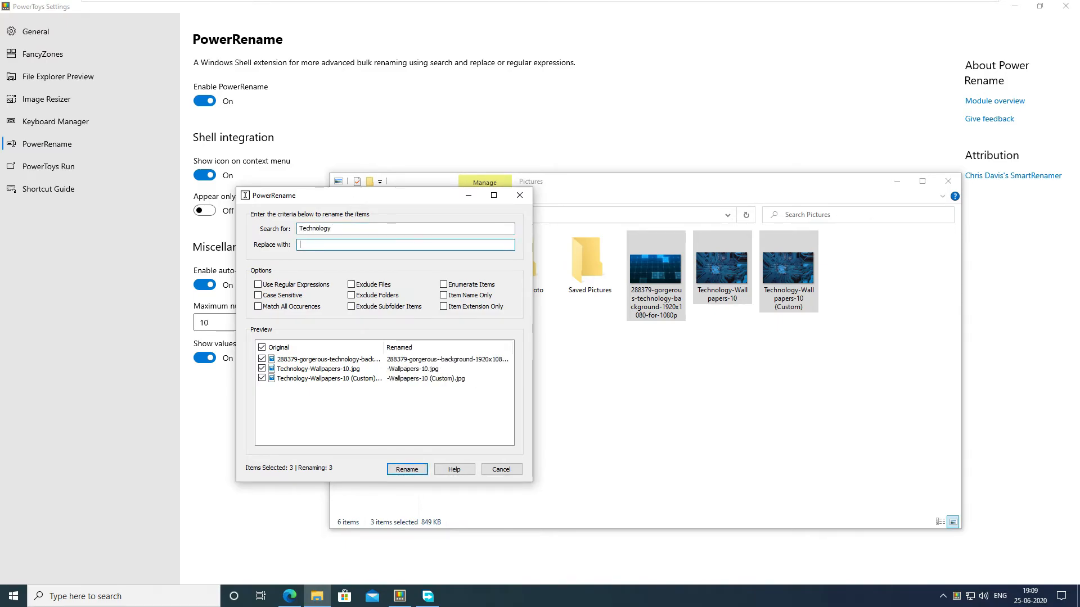
pyautogui.write('tech')
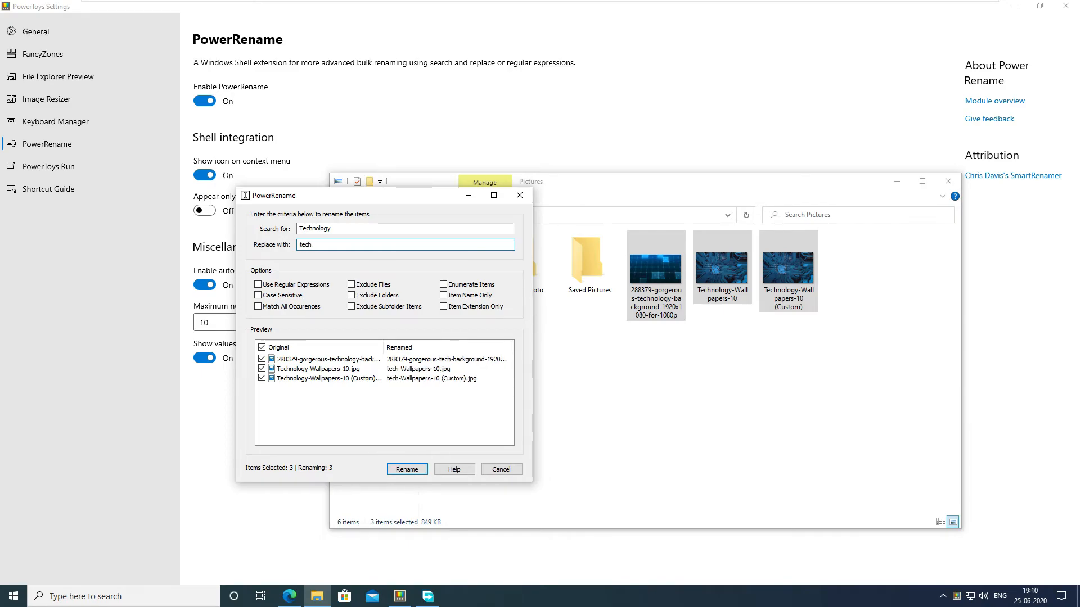
pyautogui.click(407, 469)
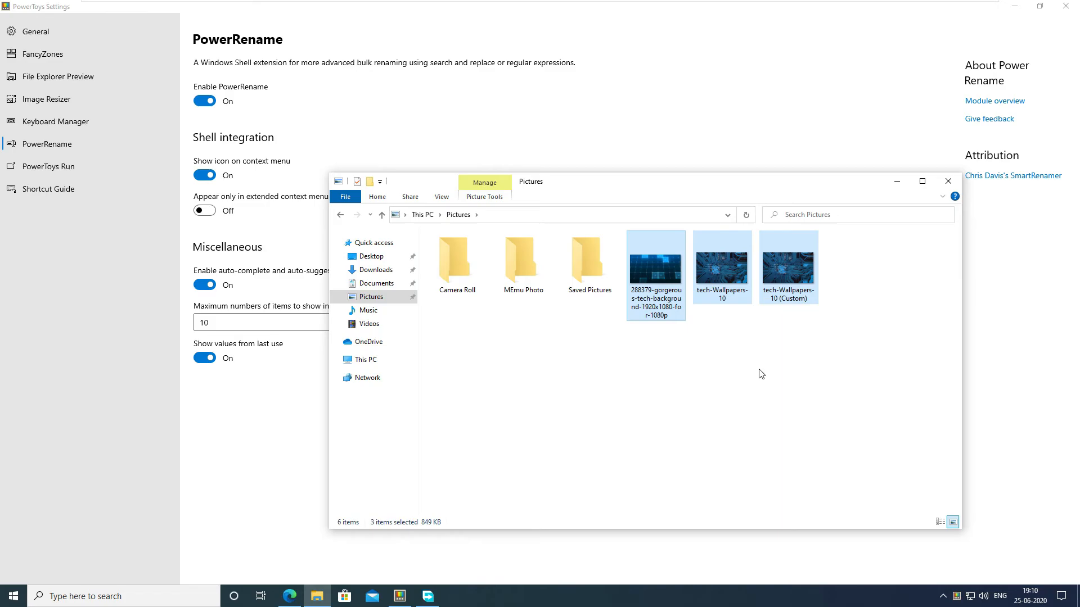
# Step: Open the PowerToys Run settings and try the launcher by searching for "paint", then dismiss it
pyautogui.click(86, 170)
pyautogui.click(86, 170)
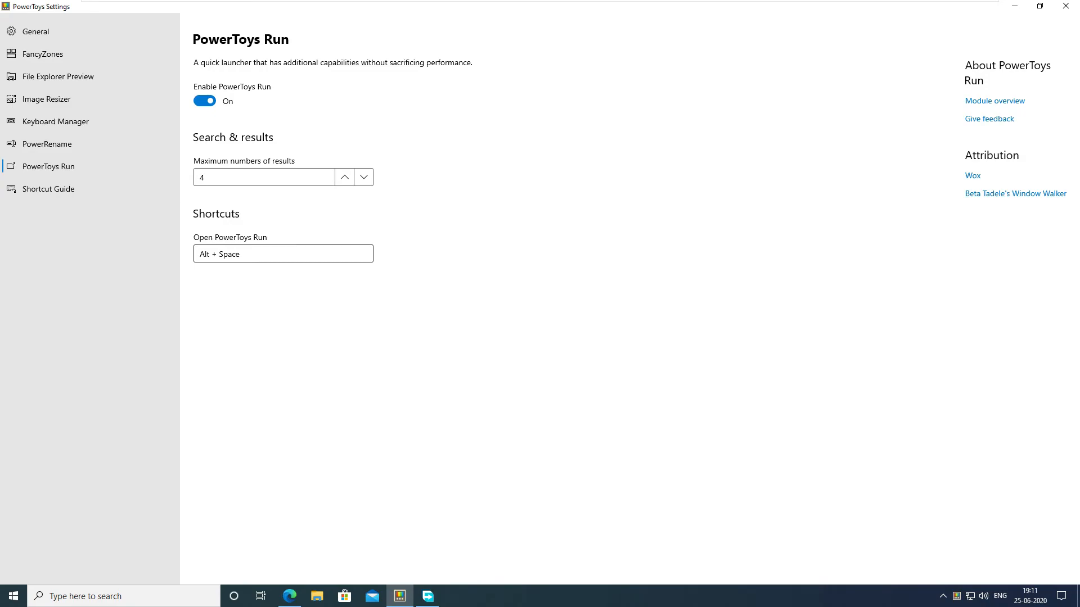
pyautogui.hotkey('alt', 'space')
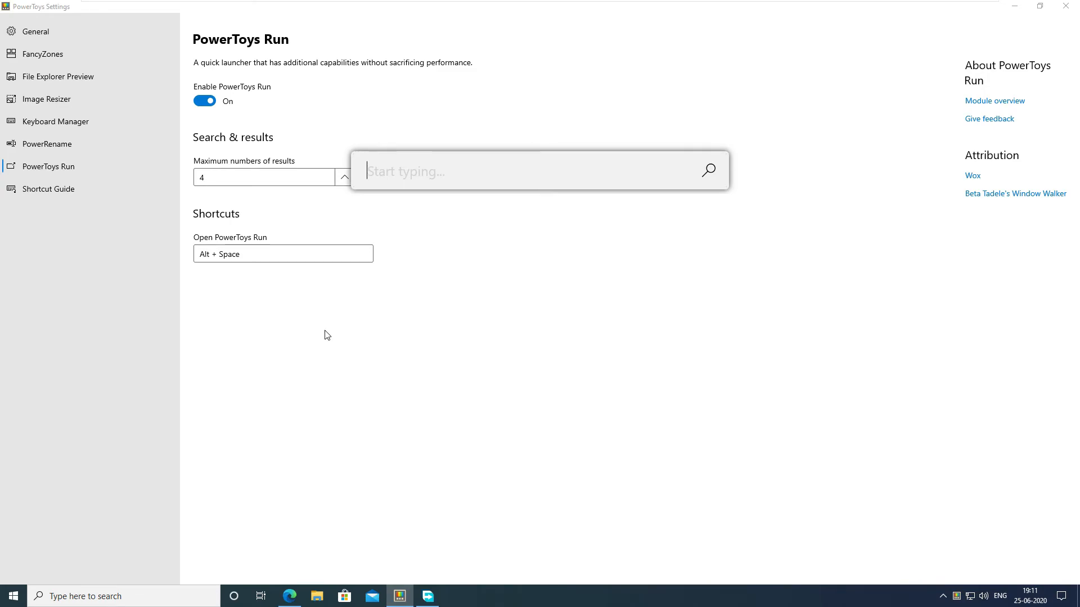
pyautogui.write('paint')
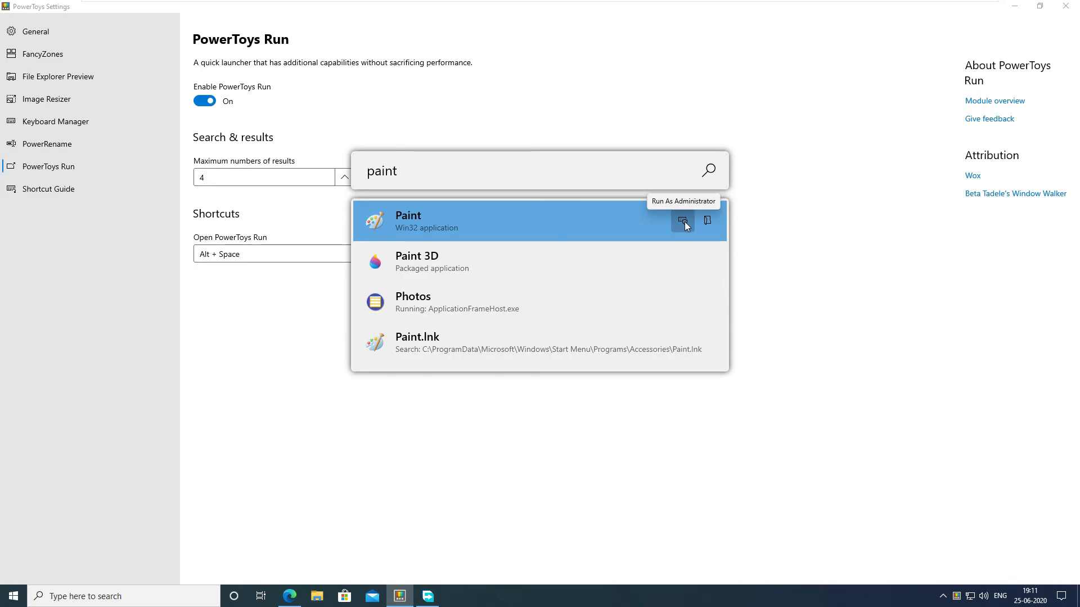
pyautogui.hotkey('ctrl', 'a')
pyautogui.press('BackSpace')
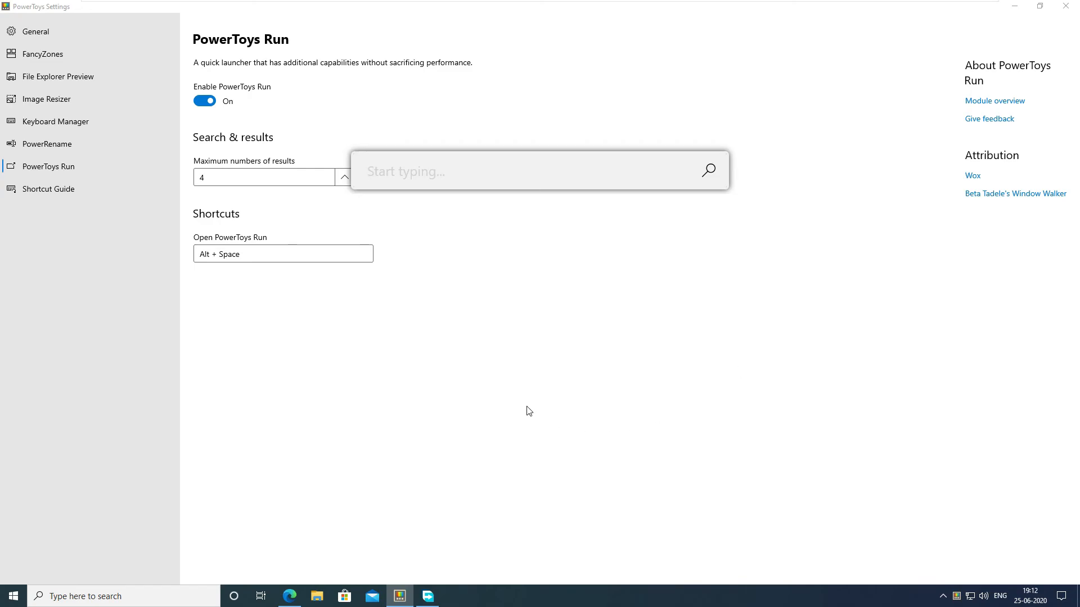
pyautogui.press('Escape')
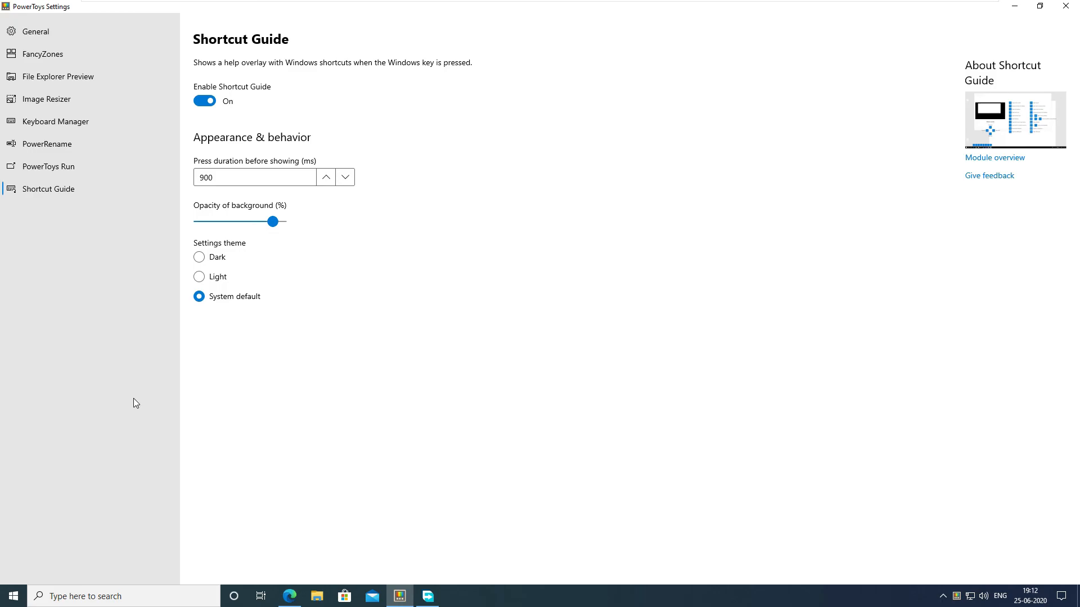
# Step: Display the Shortcut Guide overlay and open Windows Settings with its listed shortcut
pyautogui.press('super')
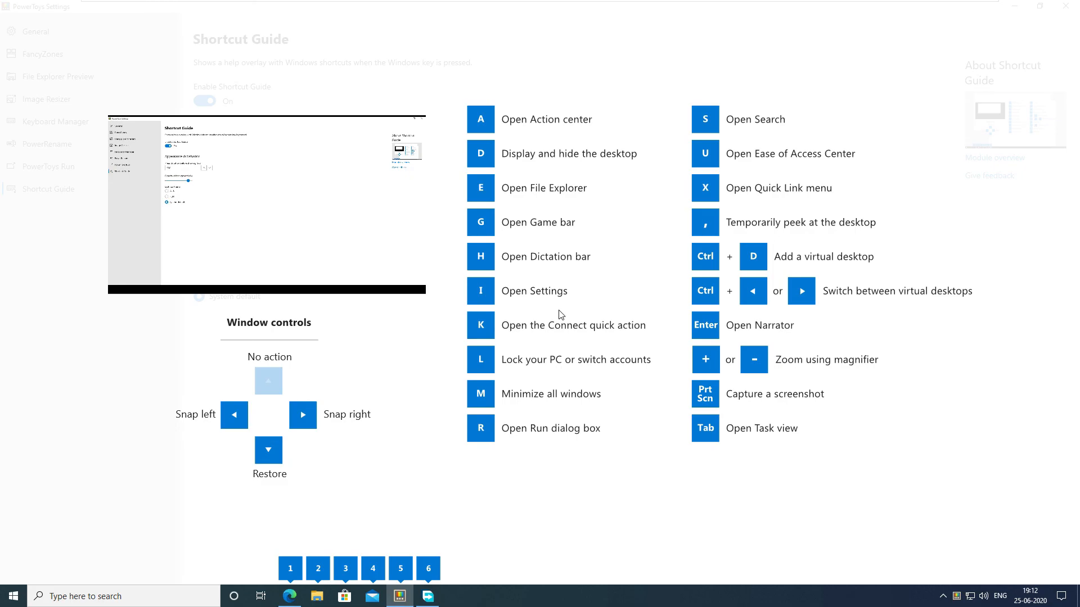
pyautogui.press('super+i')
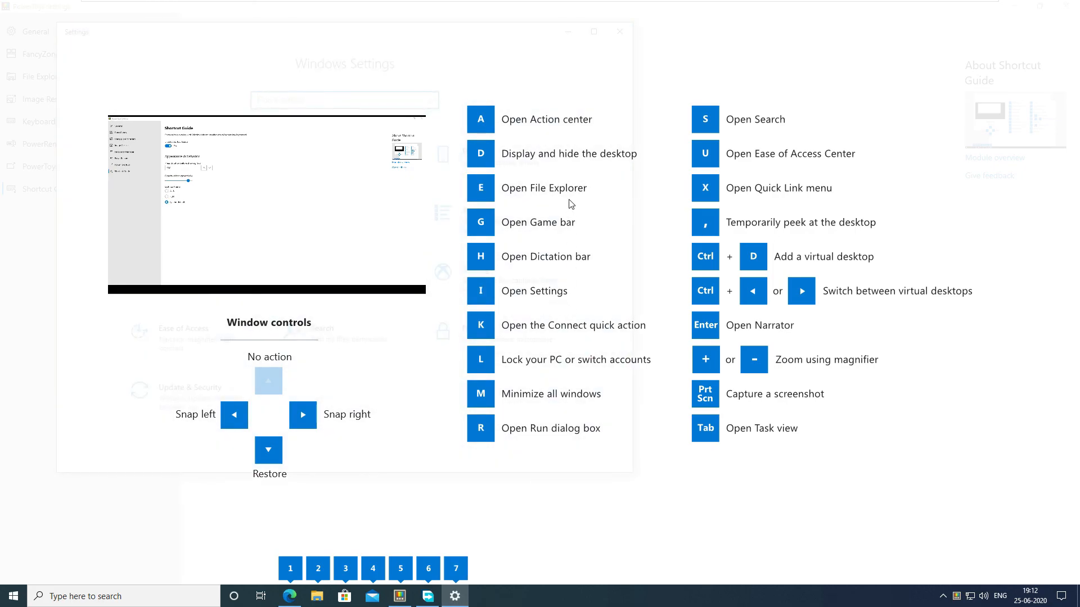